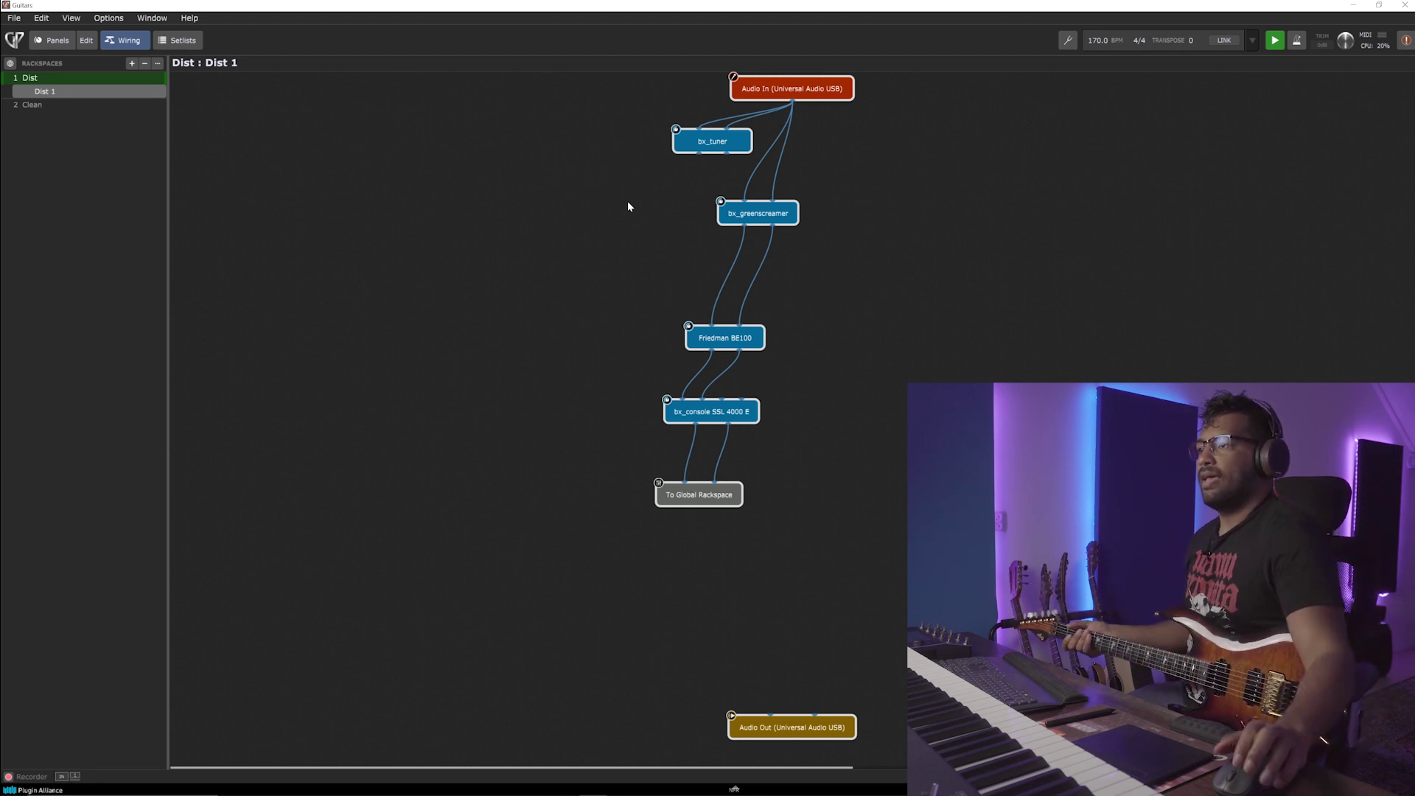
Inspect the bx_greenscreamer pedal and Friedman BE100 amp, then bring up the bx_console SSL 4000 E editor.
double_click(770, 216)
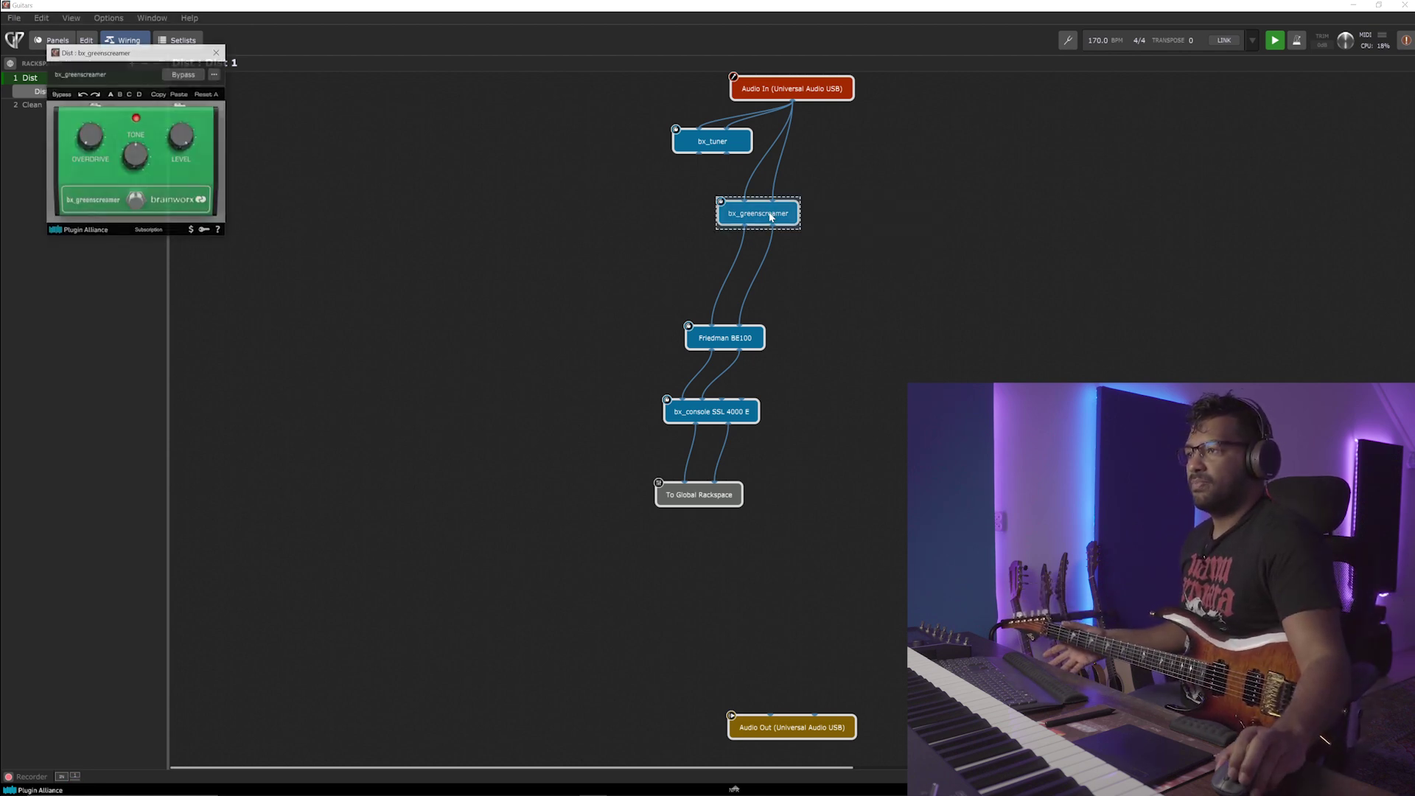
double_click(720, 344)
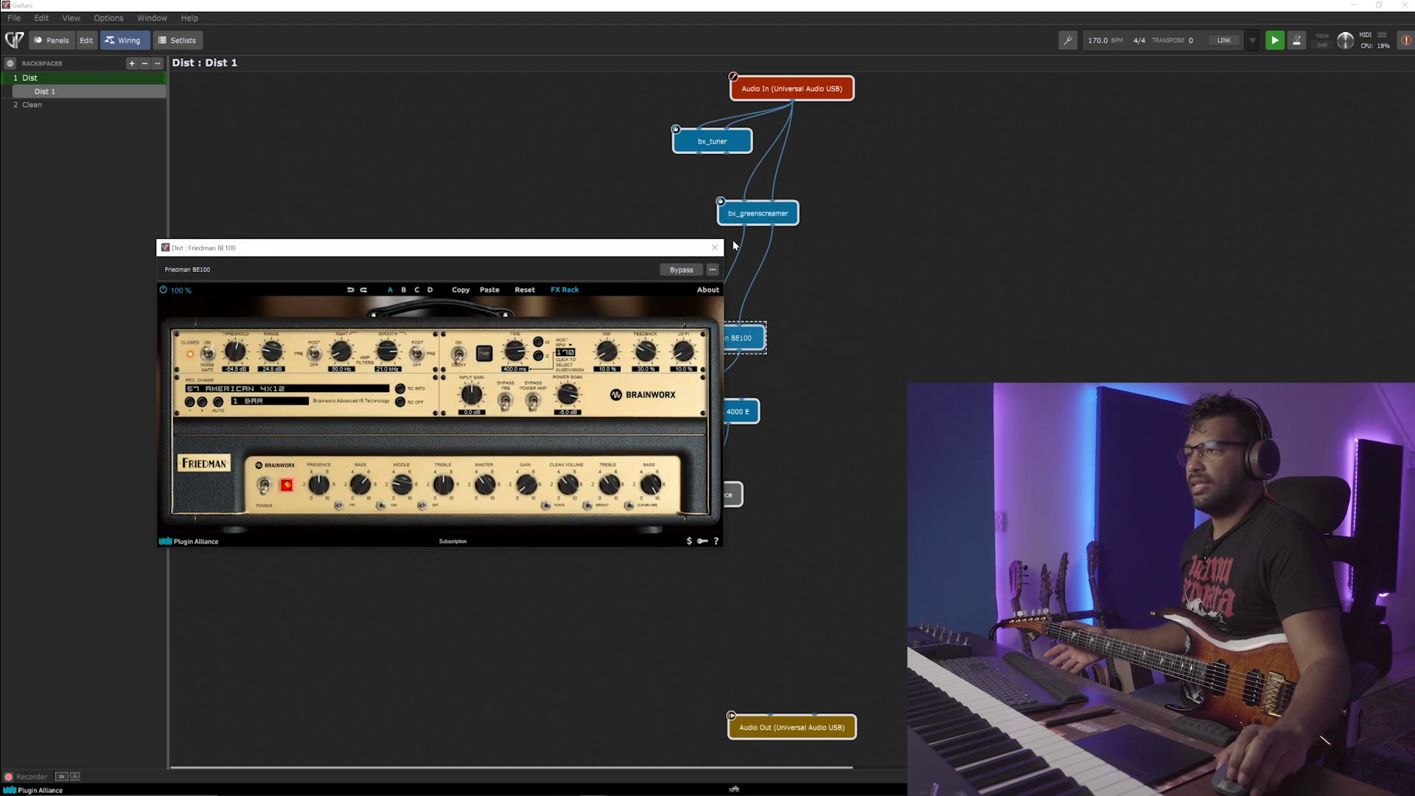
click(706, 419)
double_click(706, 418)
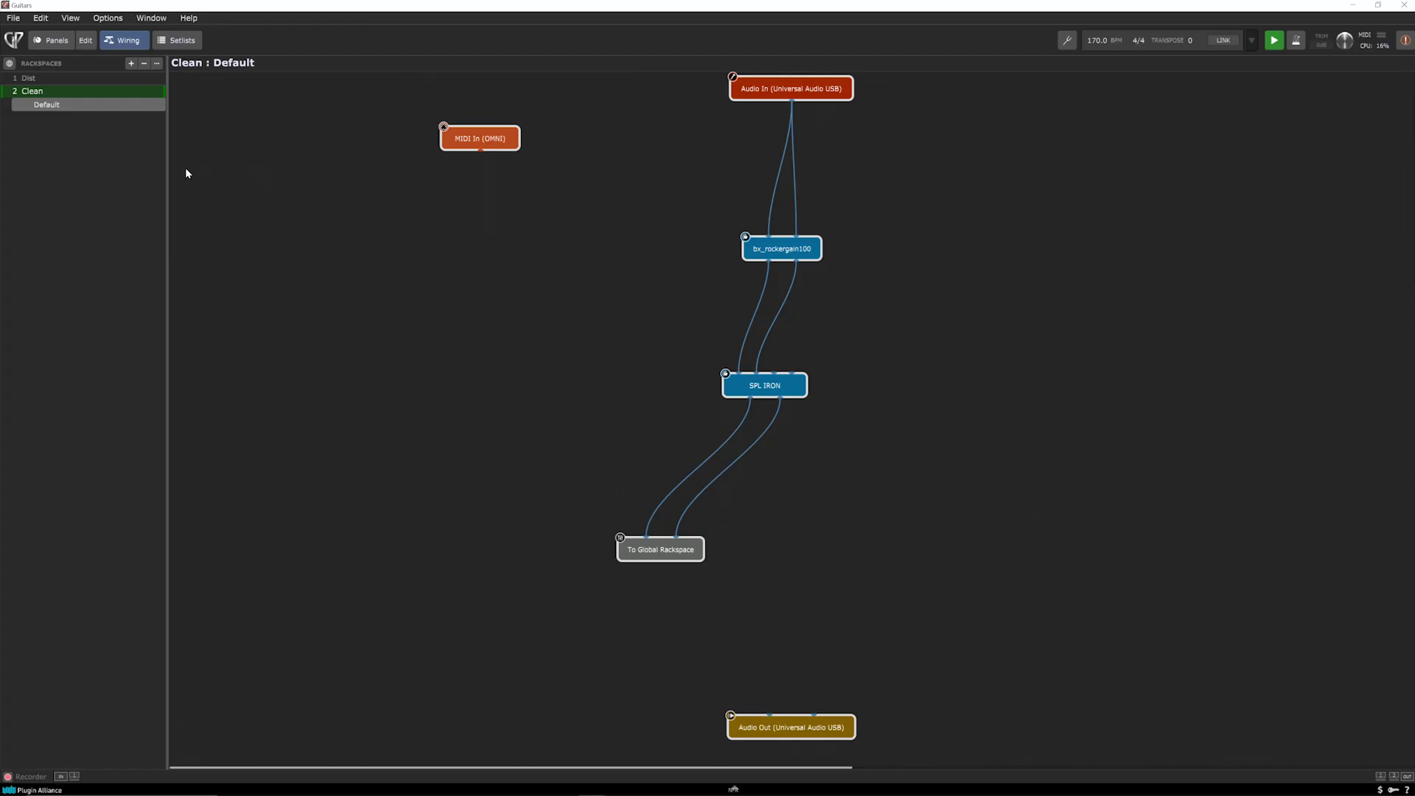
View the Clean rackspace's bx_rockergain100 amp plugin, then close its window.
double_click(768, 255)
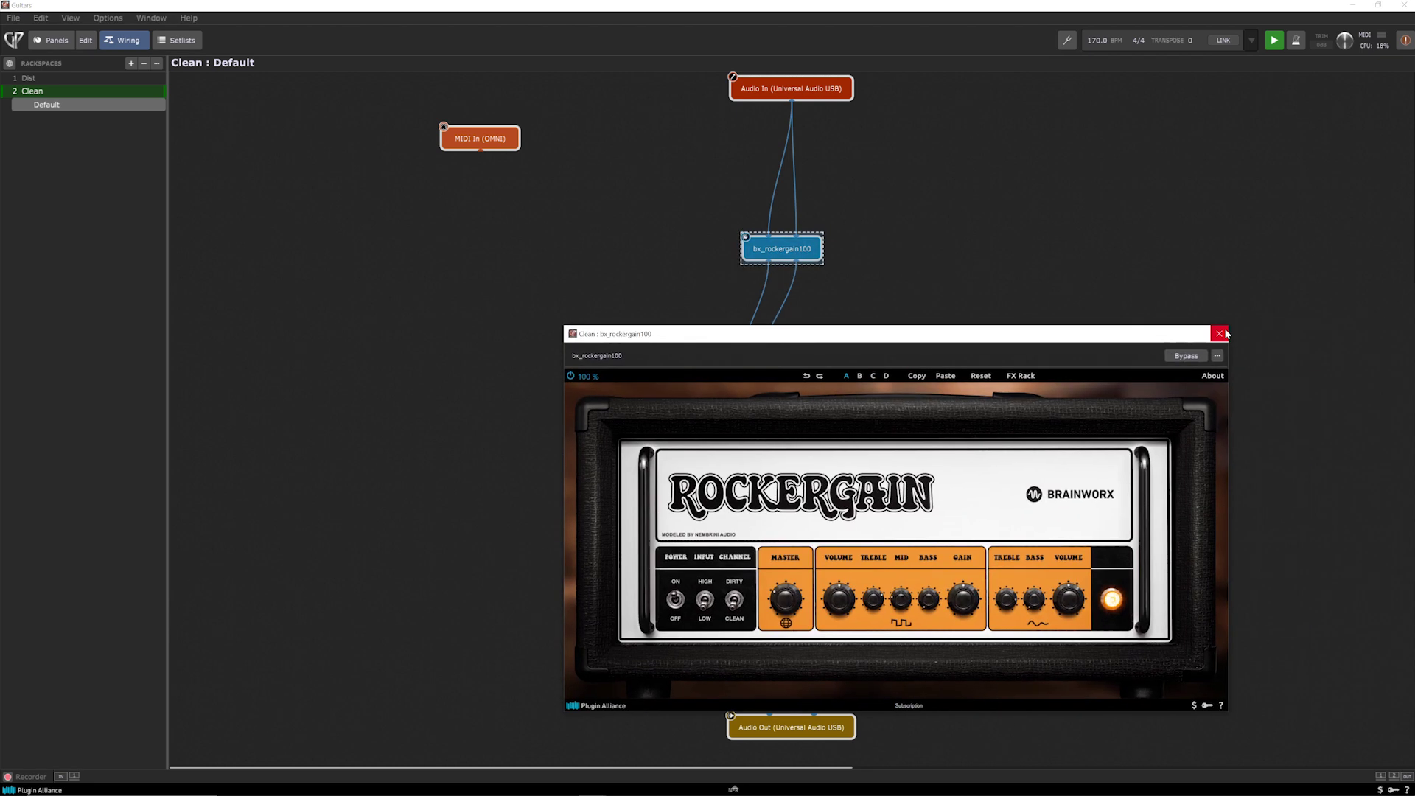
click(1226, 334)
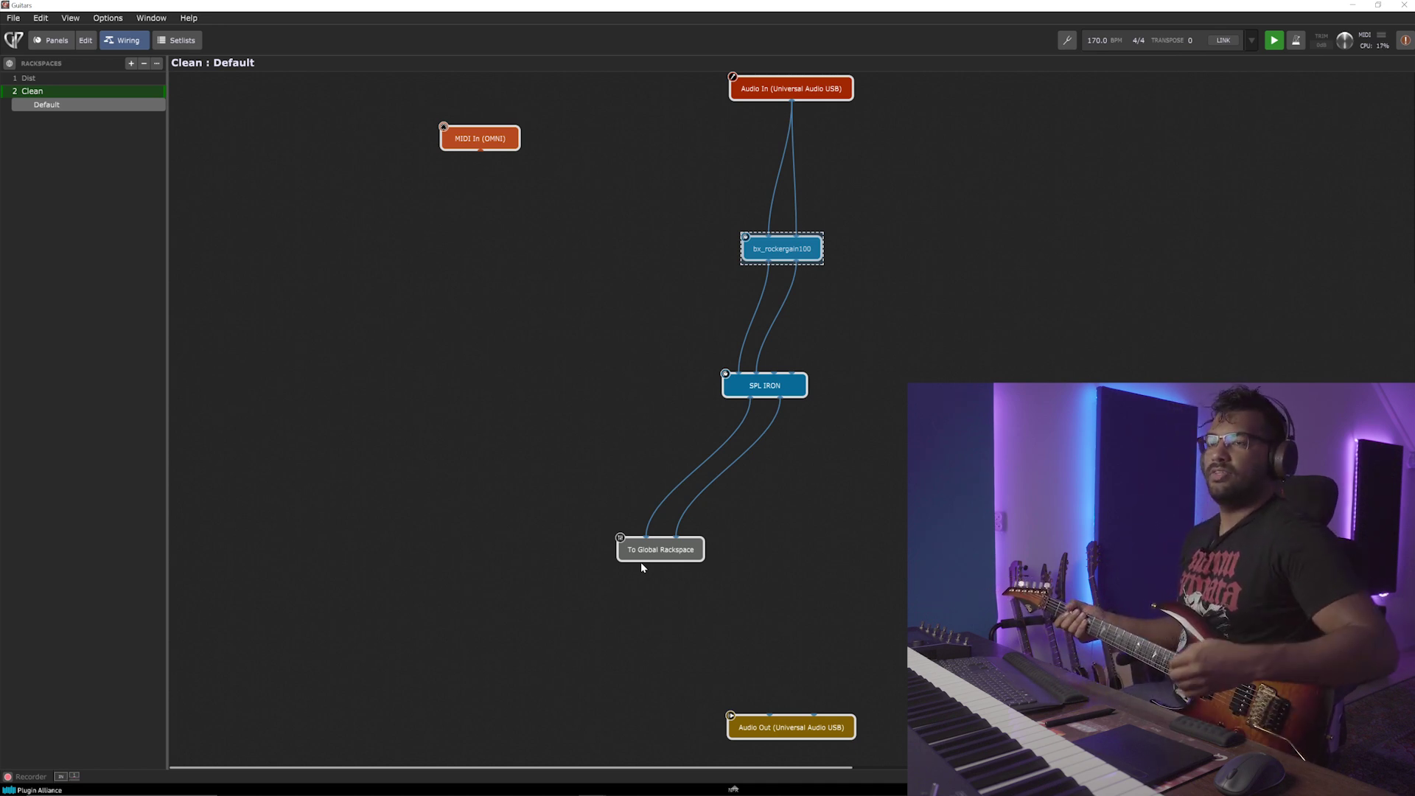
Switch to the global rackspace wiring and inspect its bx_console SSL 4000 E plugin.
click(10, 64)
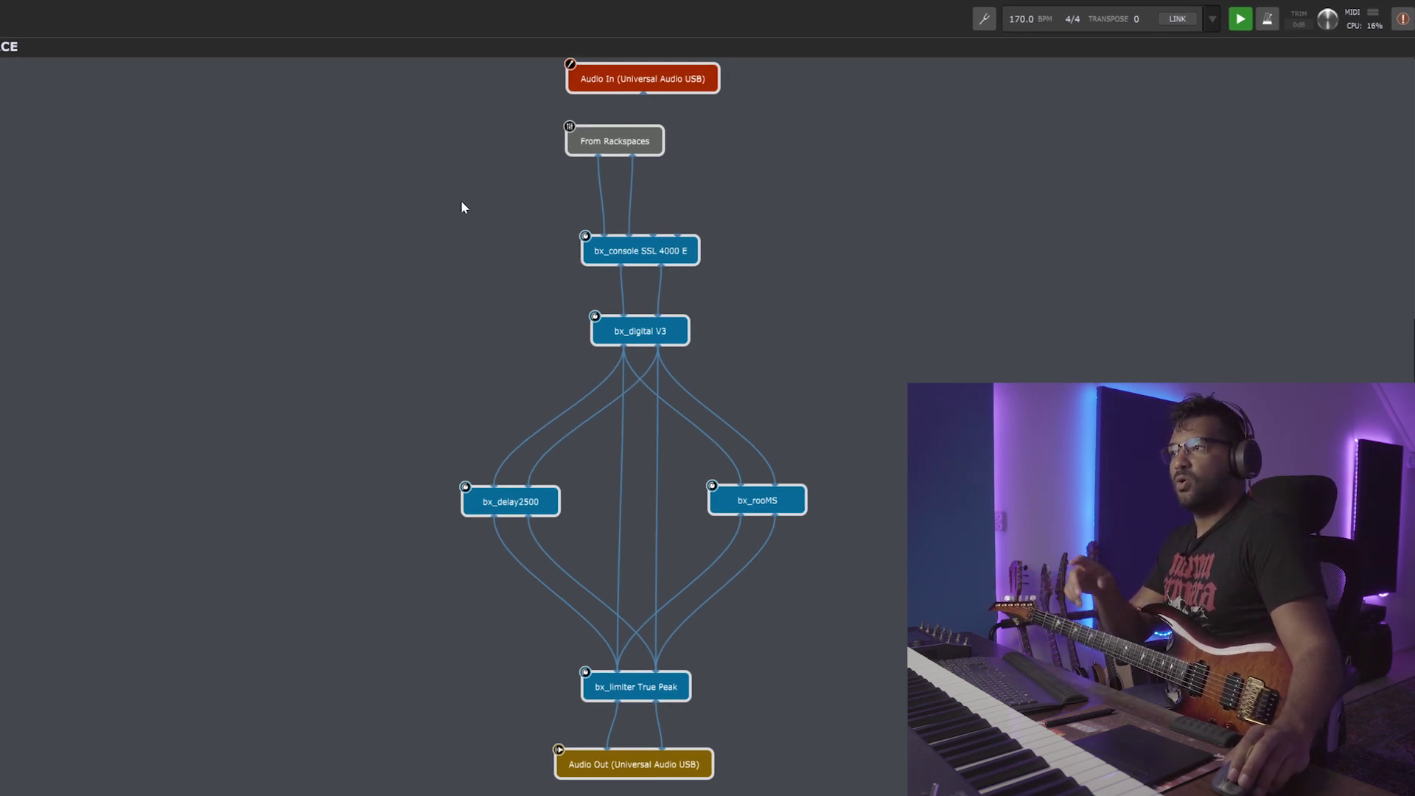
mouse_move(632, 140)
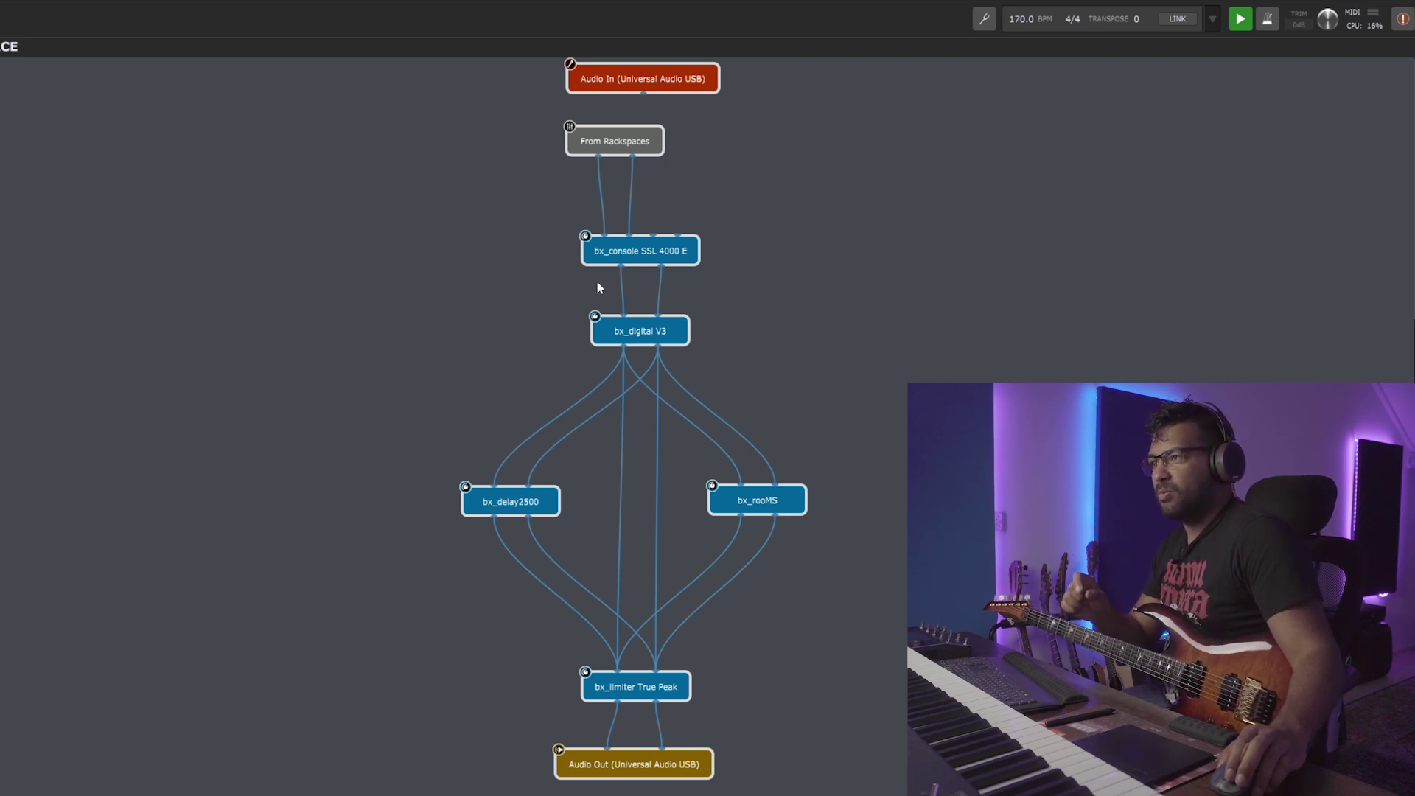
mouse_move(647, 250)
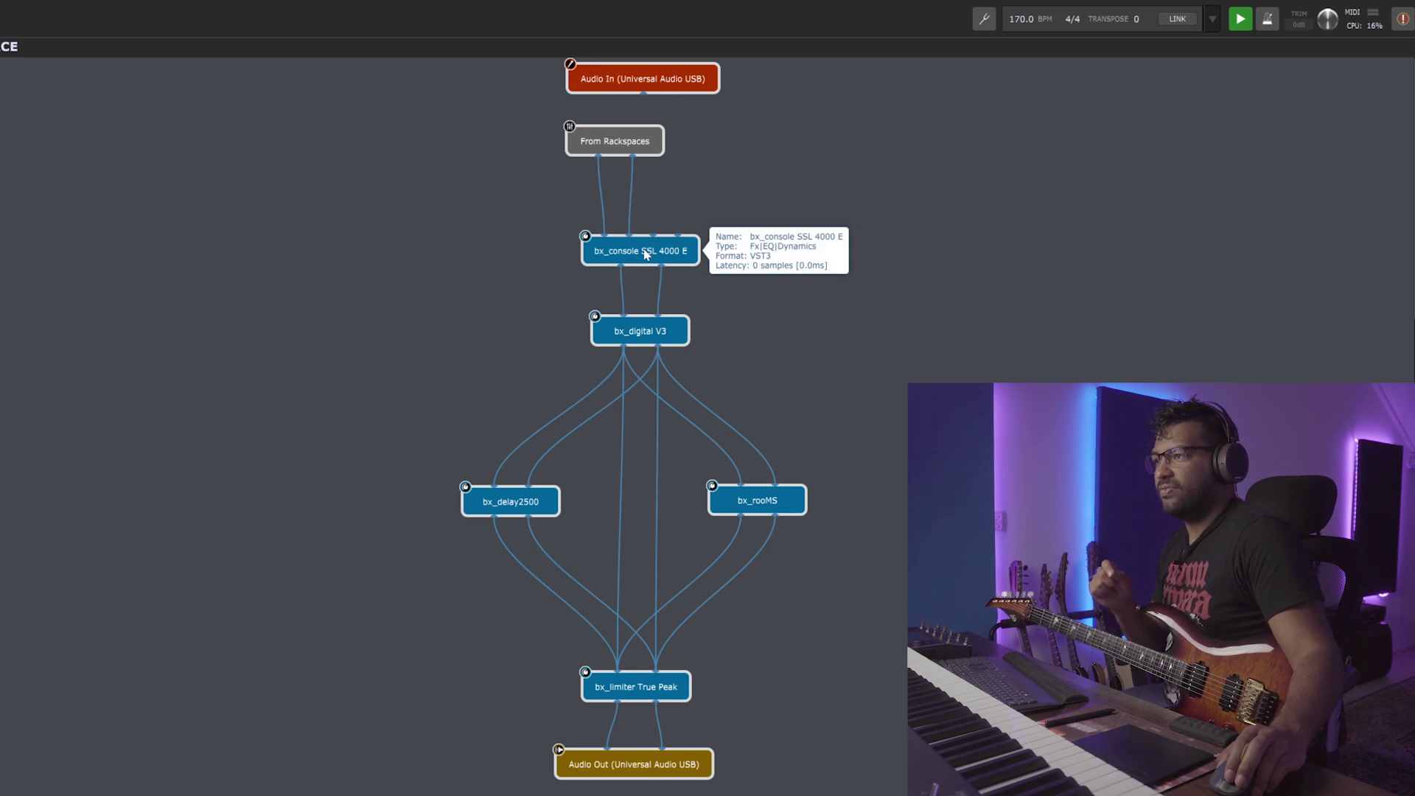
double_click(645, 250)
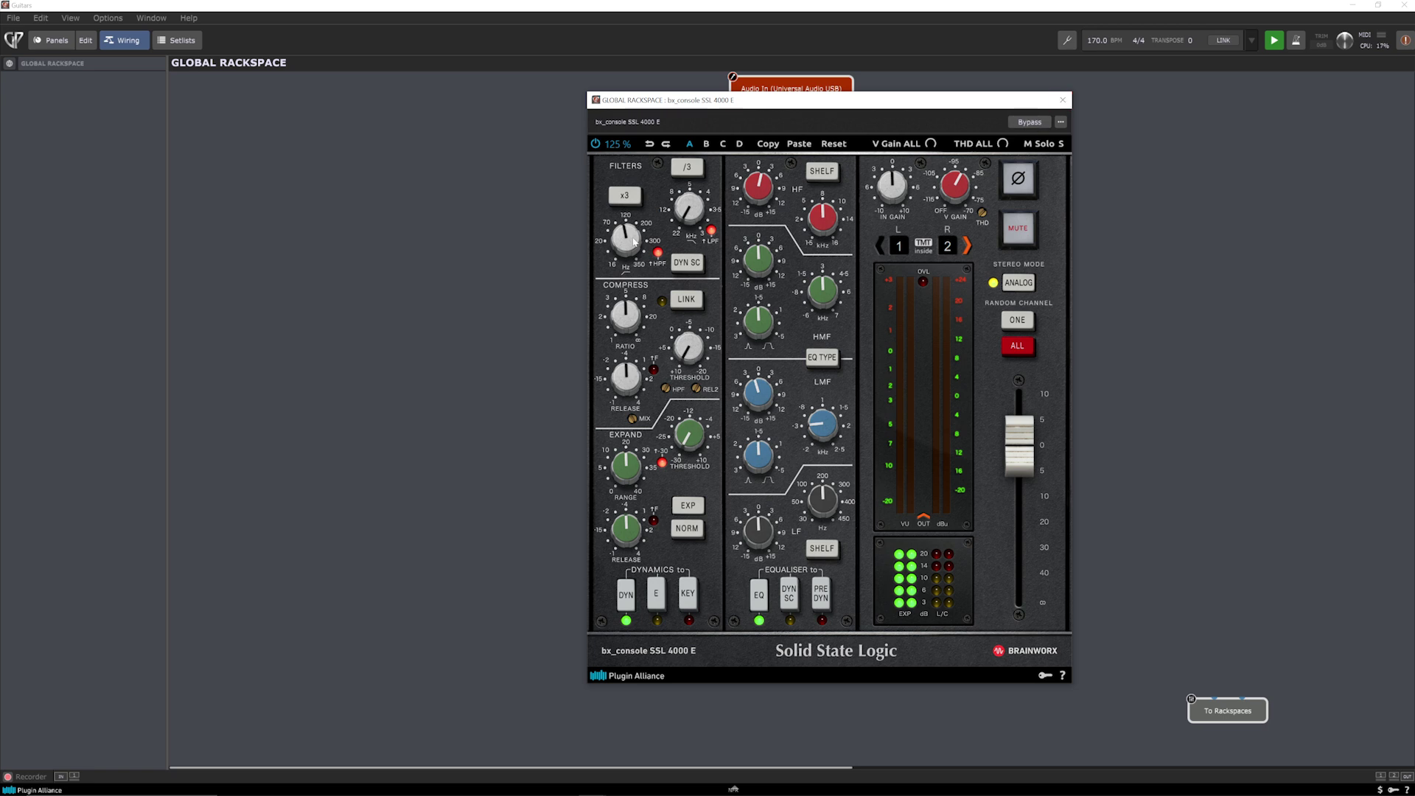
click(1062, 101)
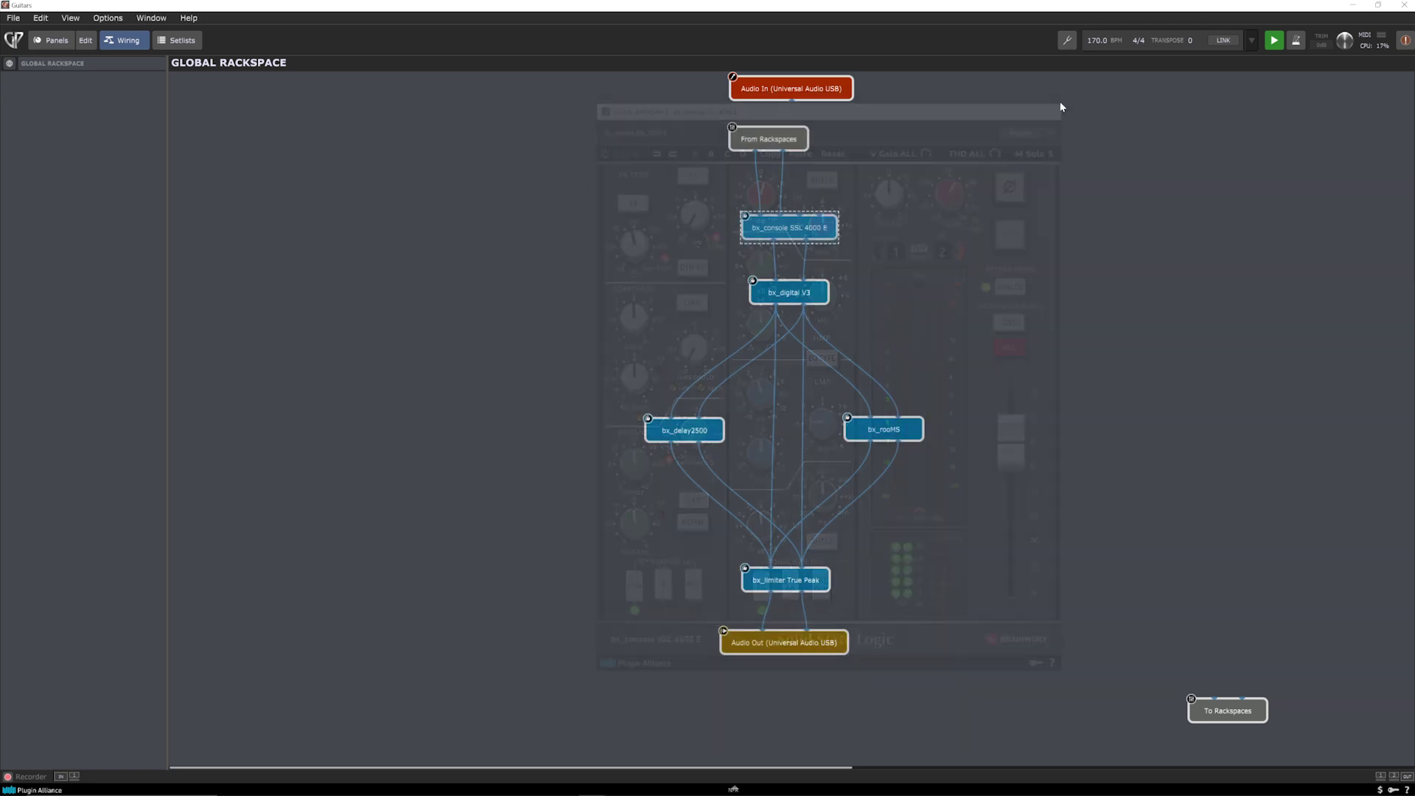
Inspect the bx_digital V3 EQ, then open the bx_limiter True Peak editor.
double_click(789, 293)
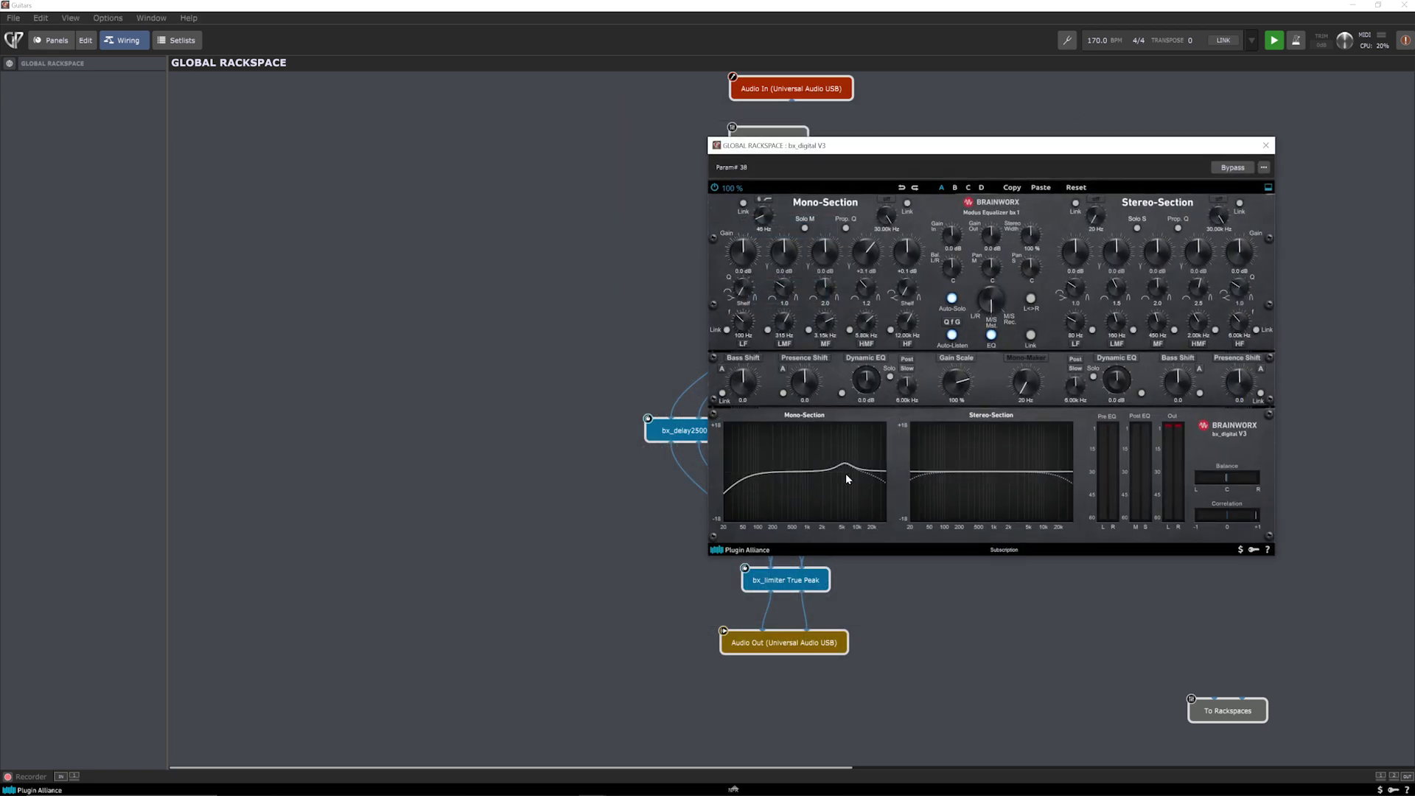
click(1266, 145)
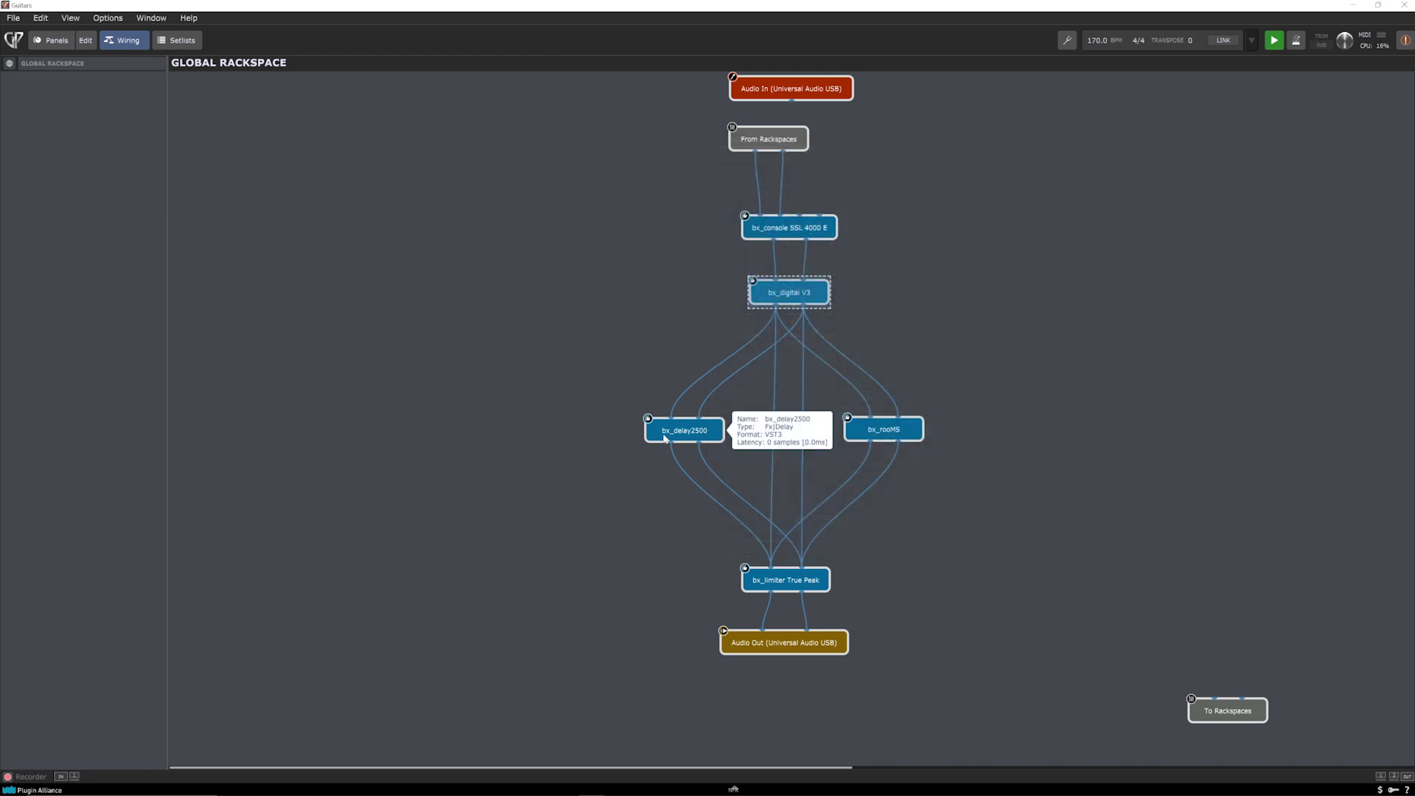
mouse_move(765, 586)
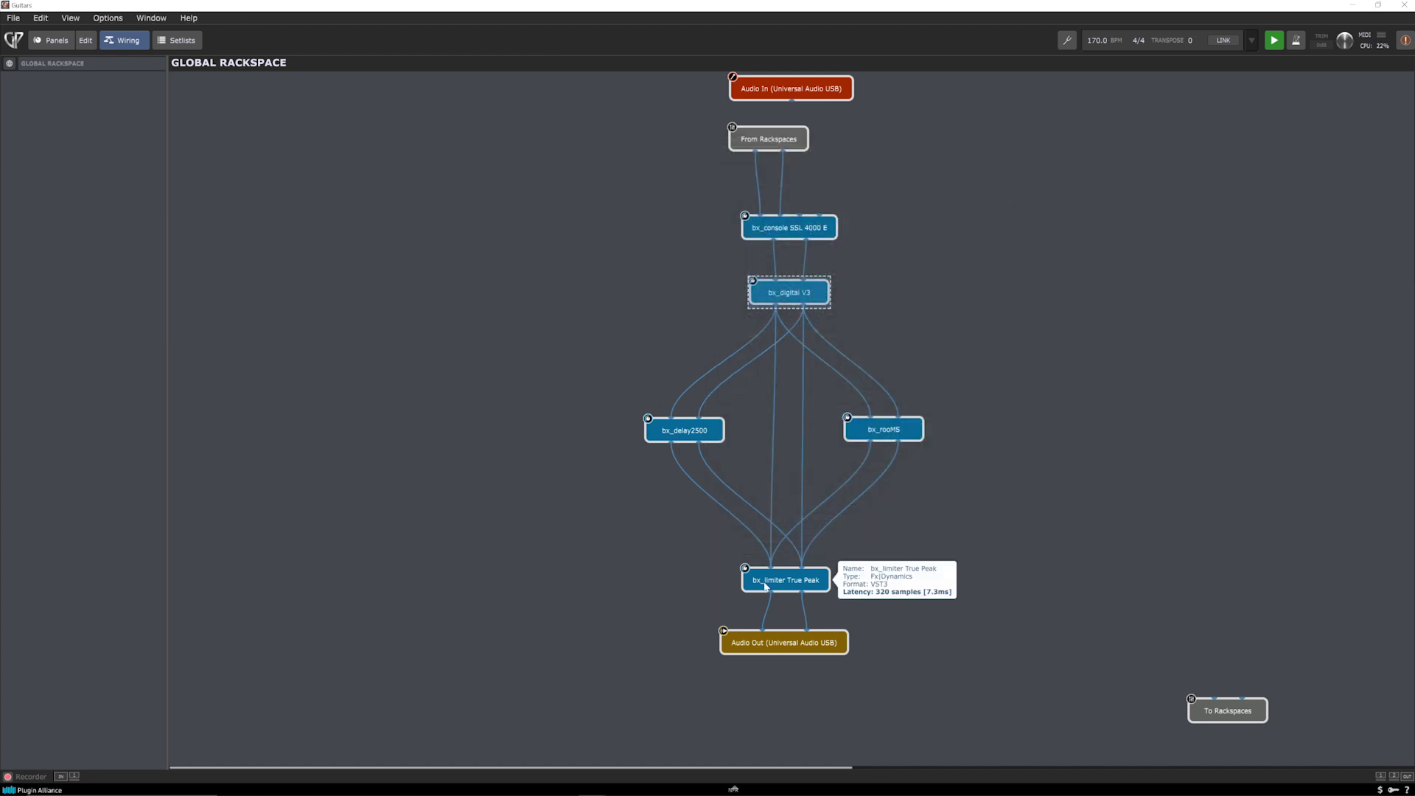
click(795, 586)
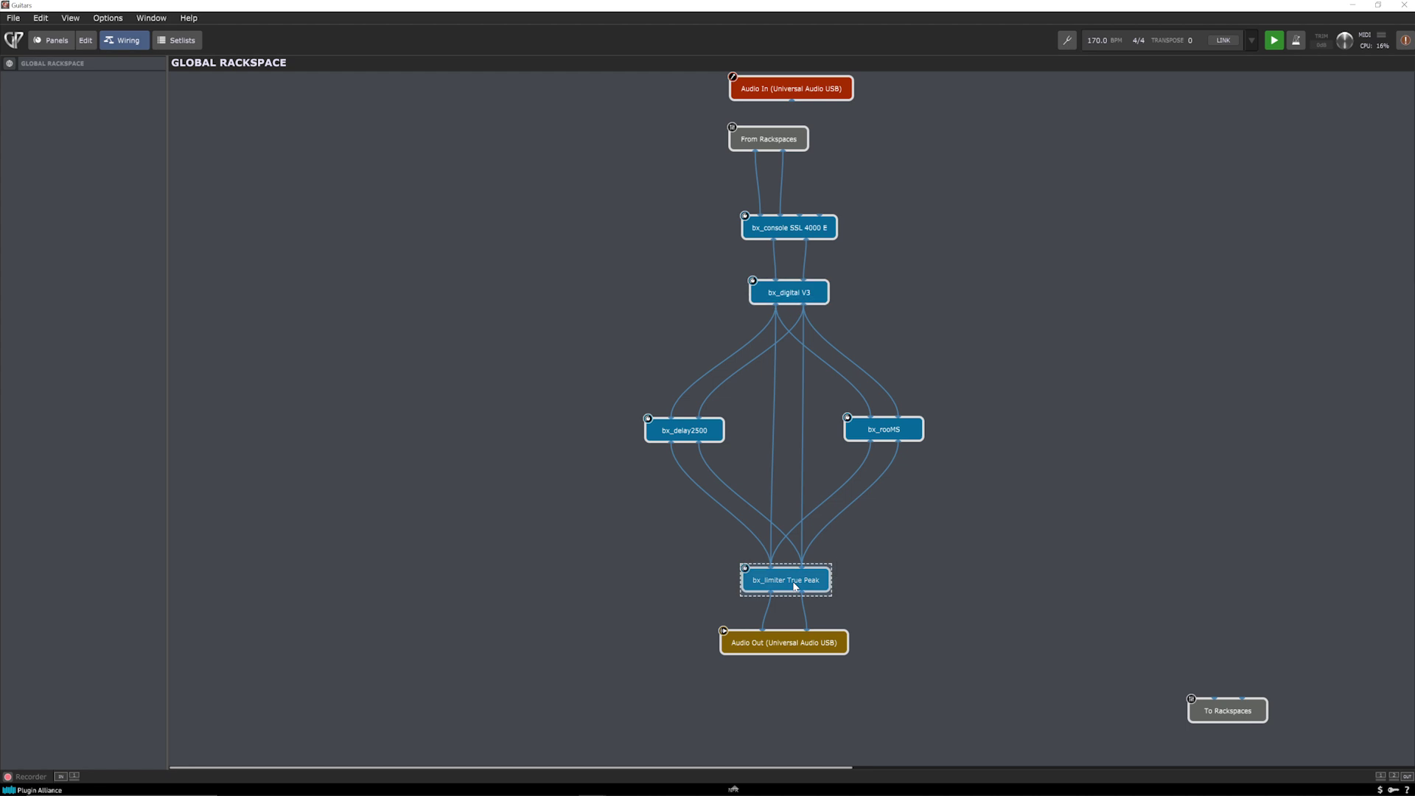
double_click(795, 587)
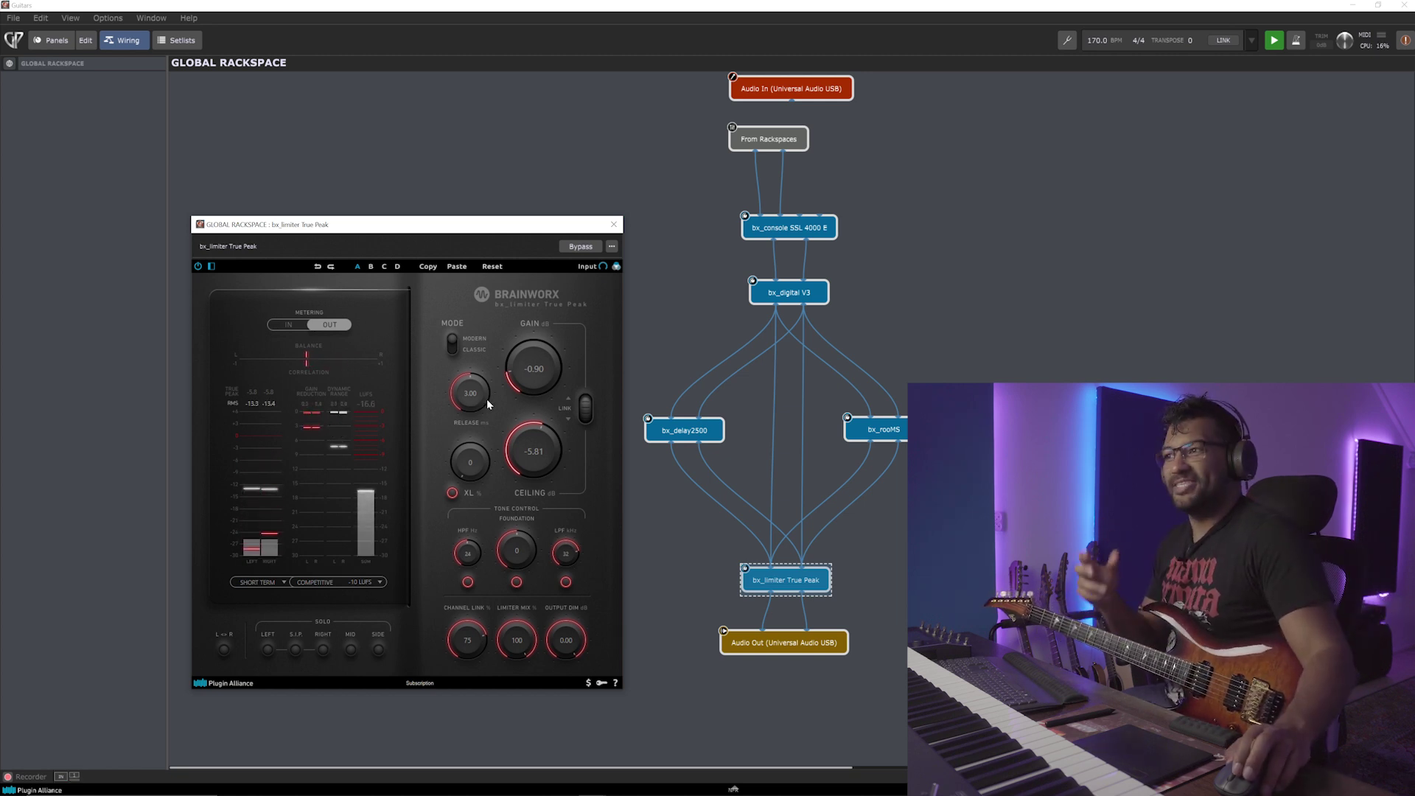
Close the limiter, check the bx_delay2500 and bx_rooMS plugins, then show the global knob panel.
click(613, 224)
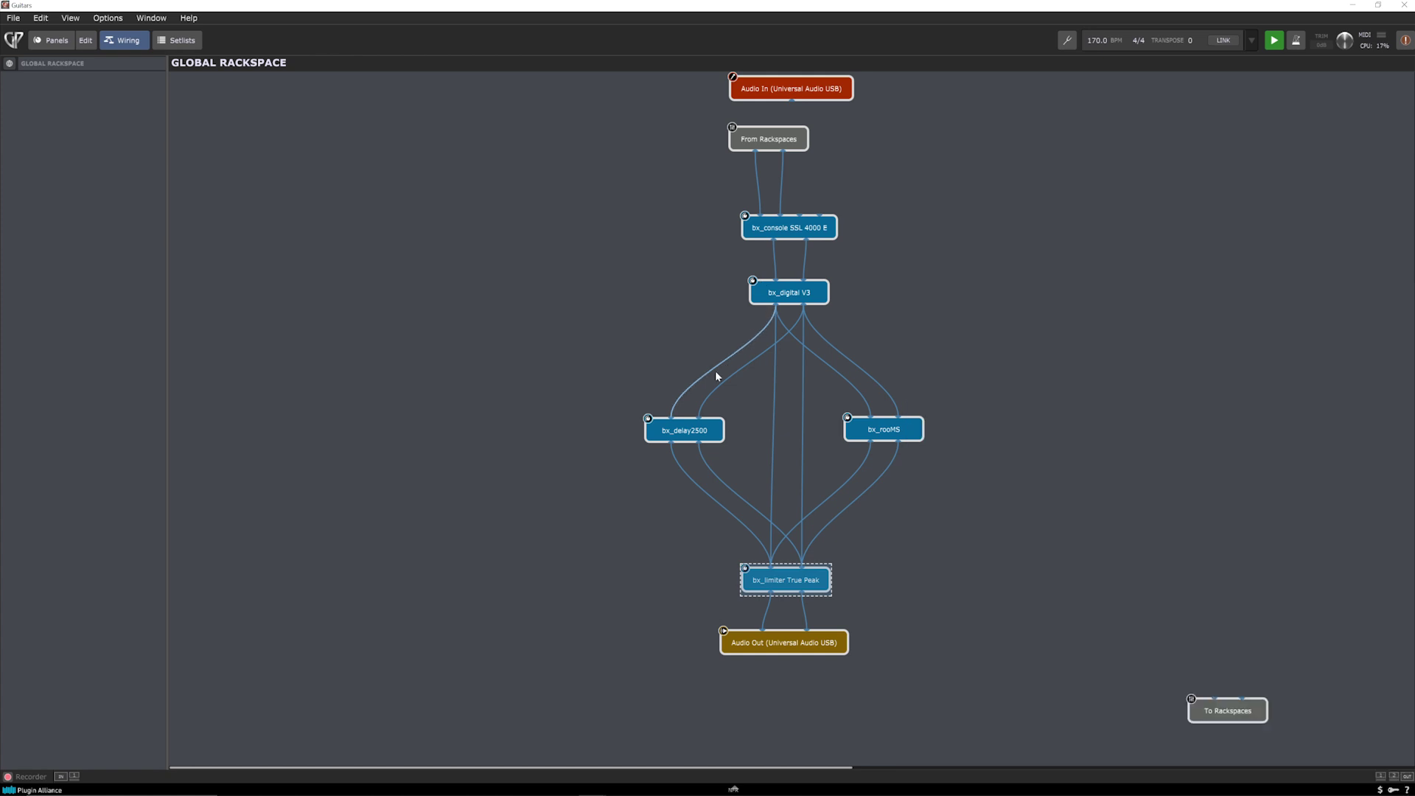
double_click(678, 436)
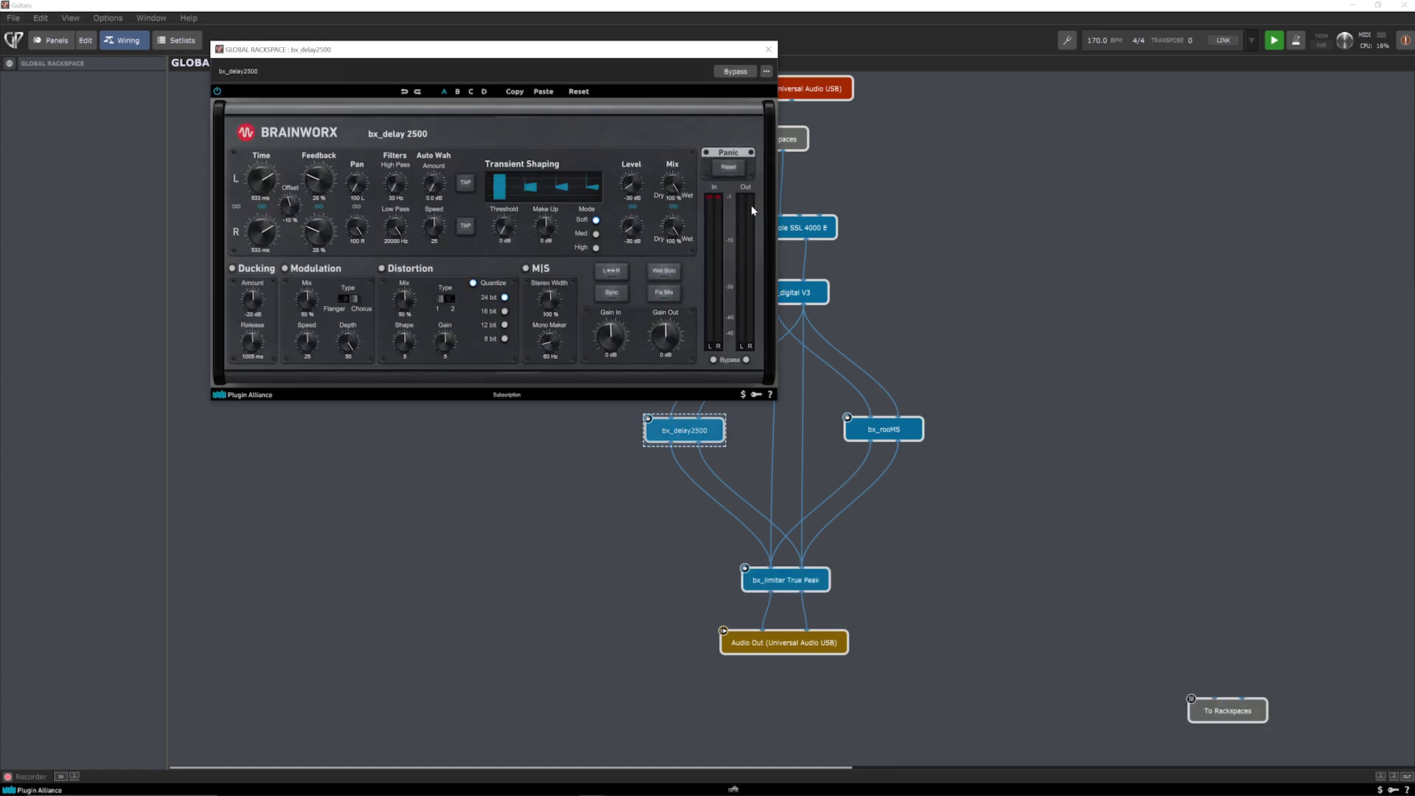
click(767, 50)
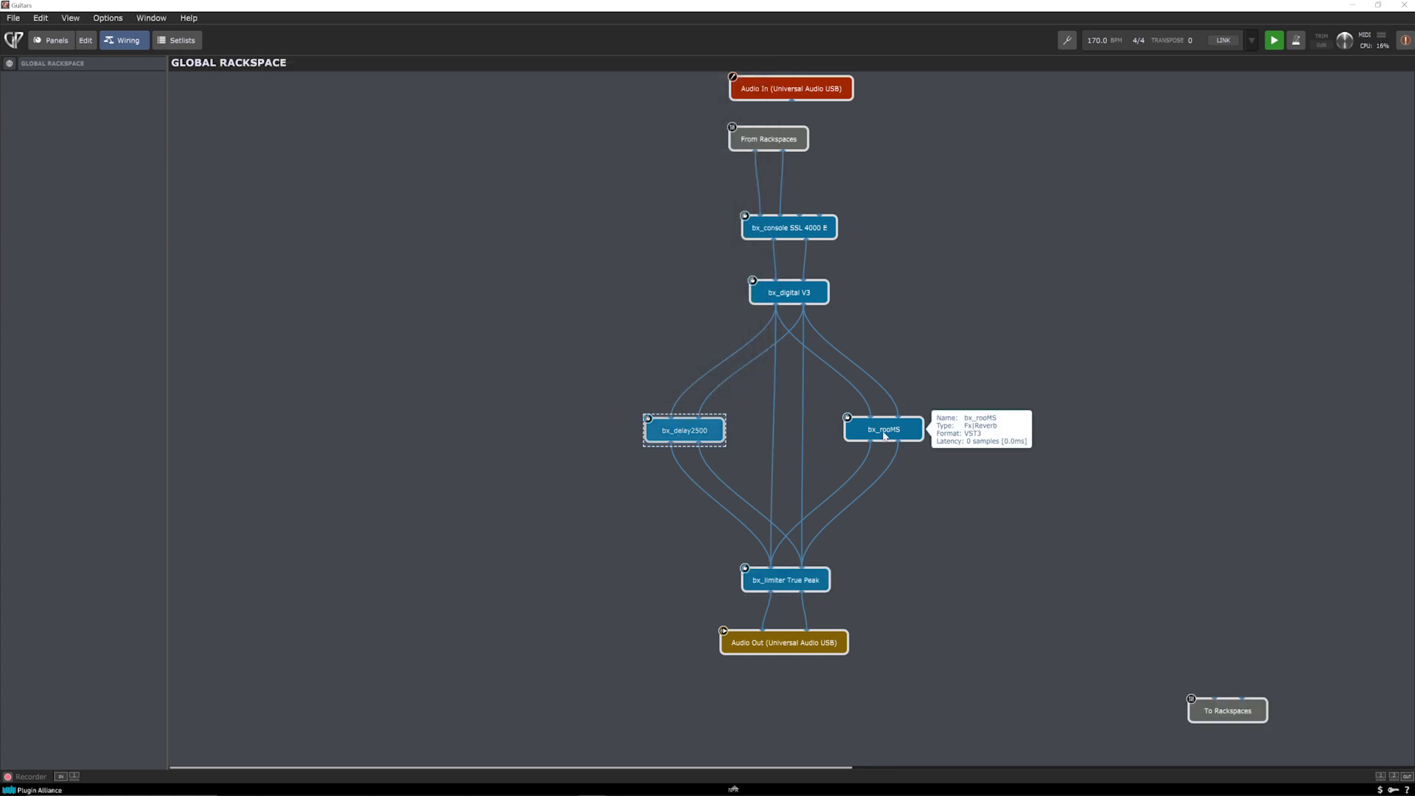
double_click(884, 433)
click(725, 25)
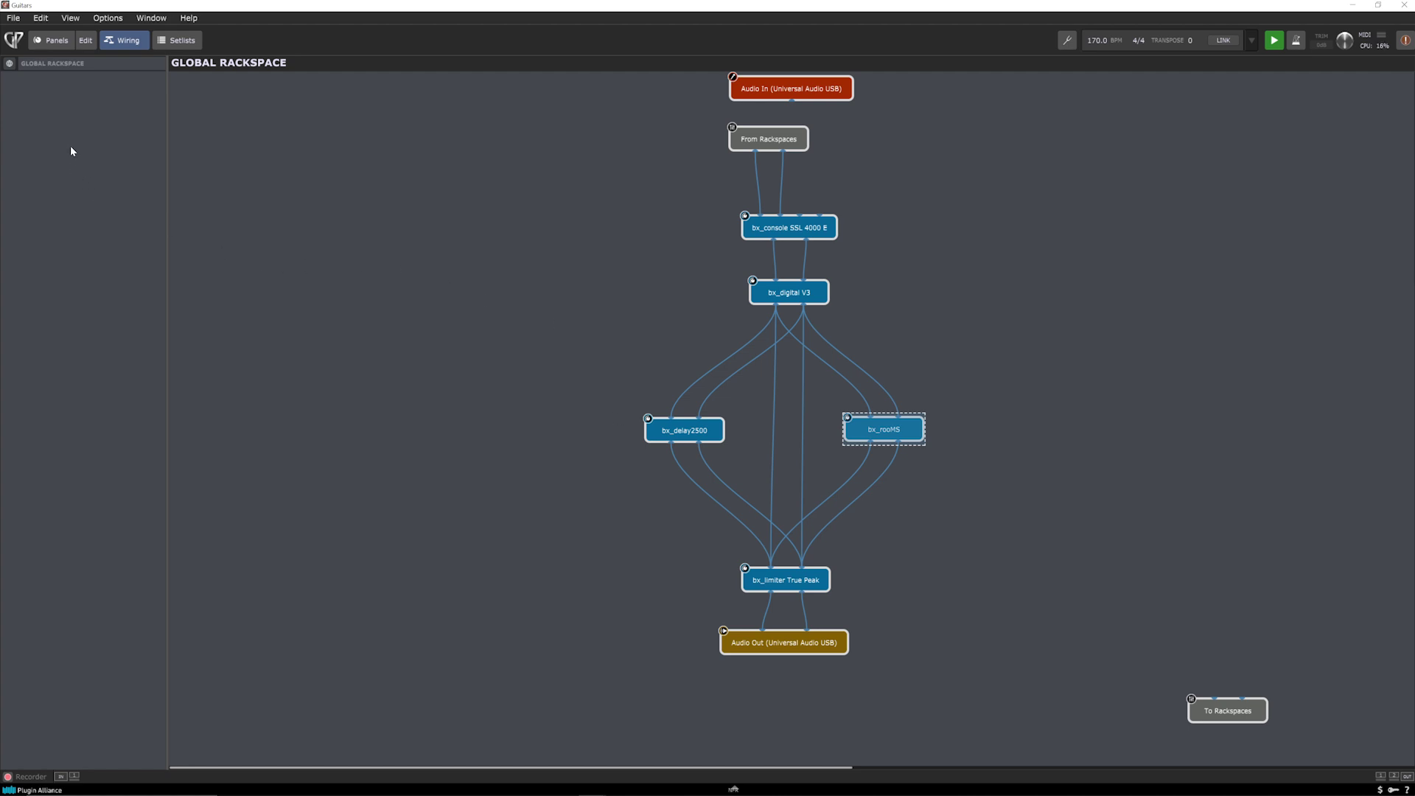
click(57, 42)
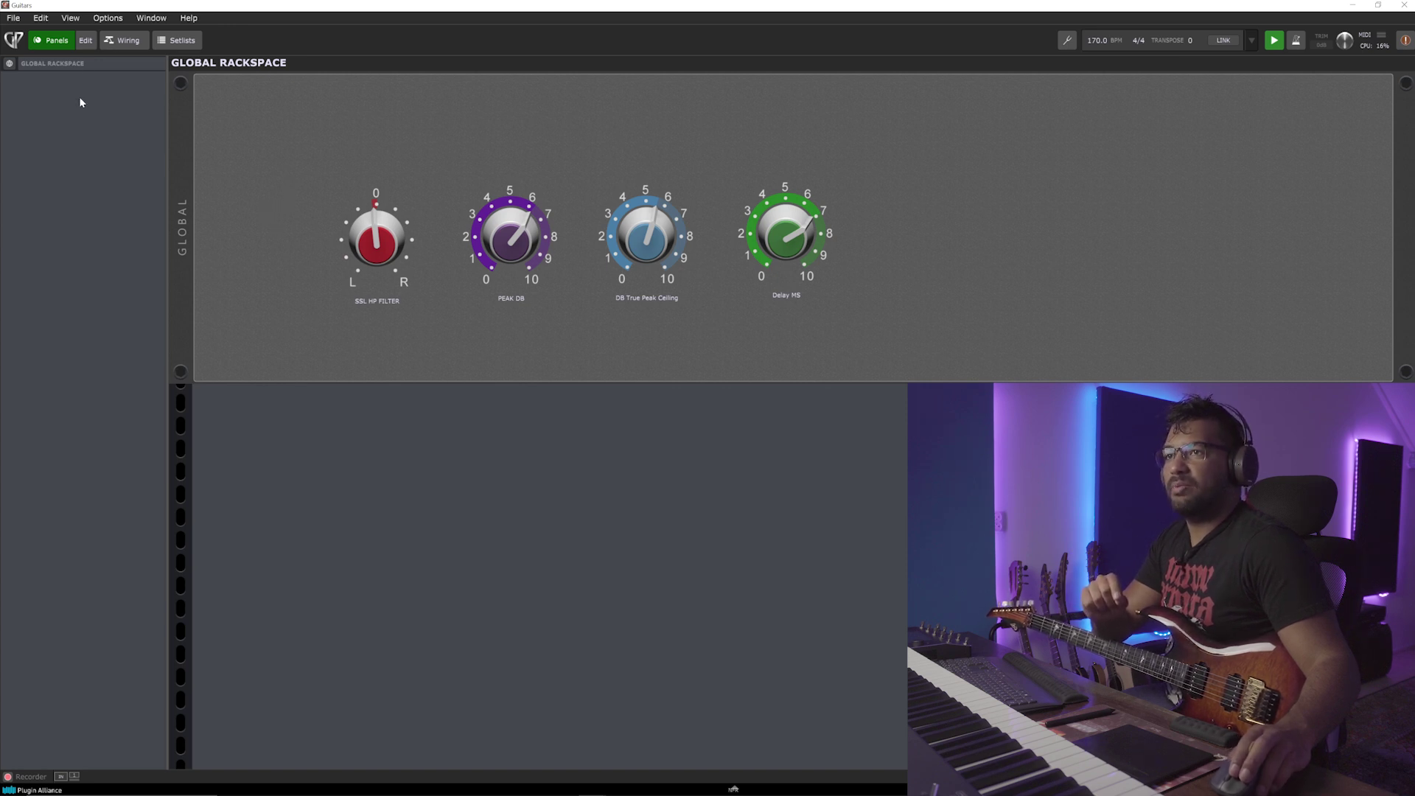
Enter panel edit mode, browse the widget list, then leave edit mode.
click(86, 42)
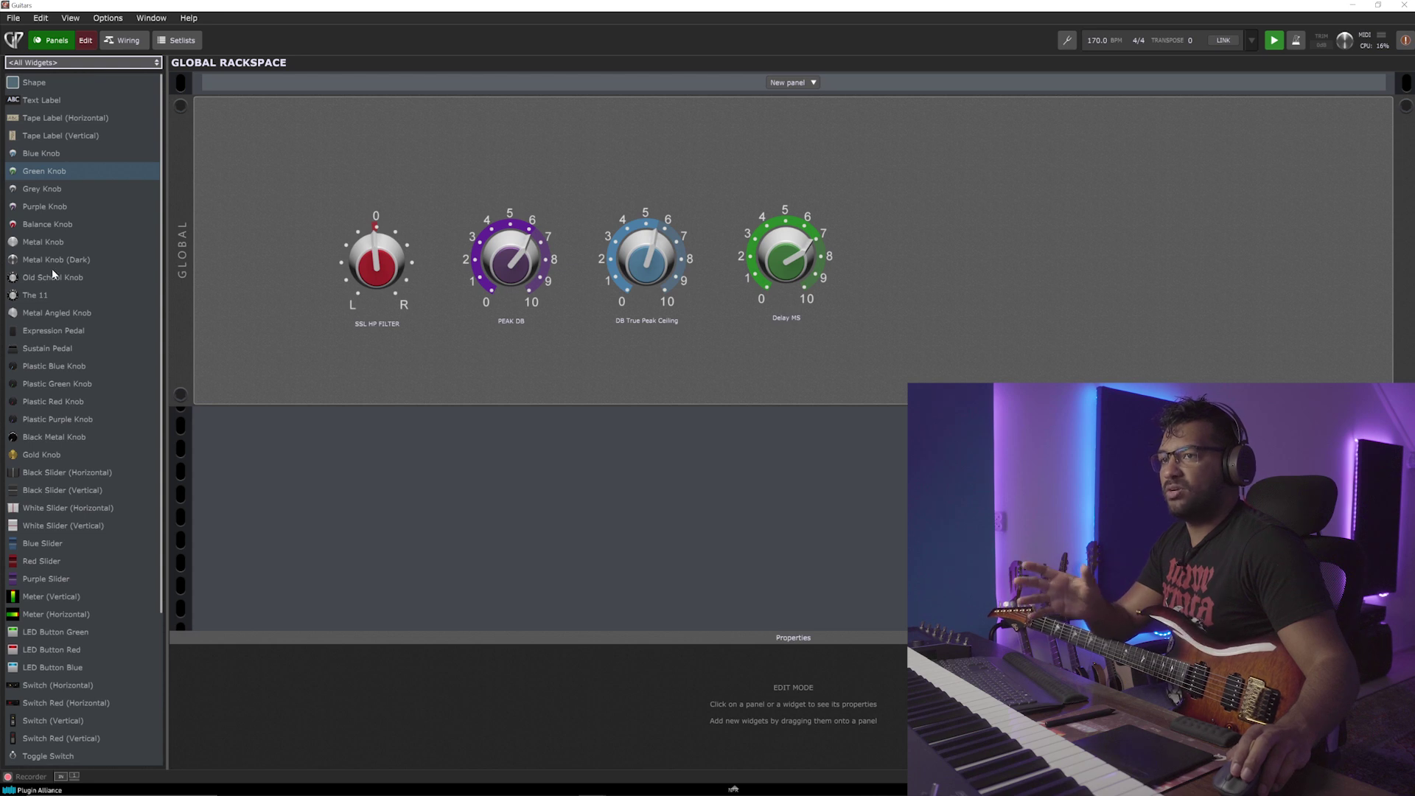
scroll(50, 228, down, 5)
scroll(55, 274, up, 5)
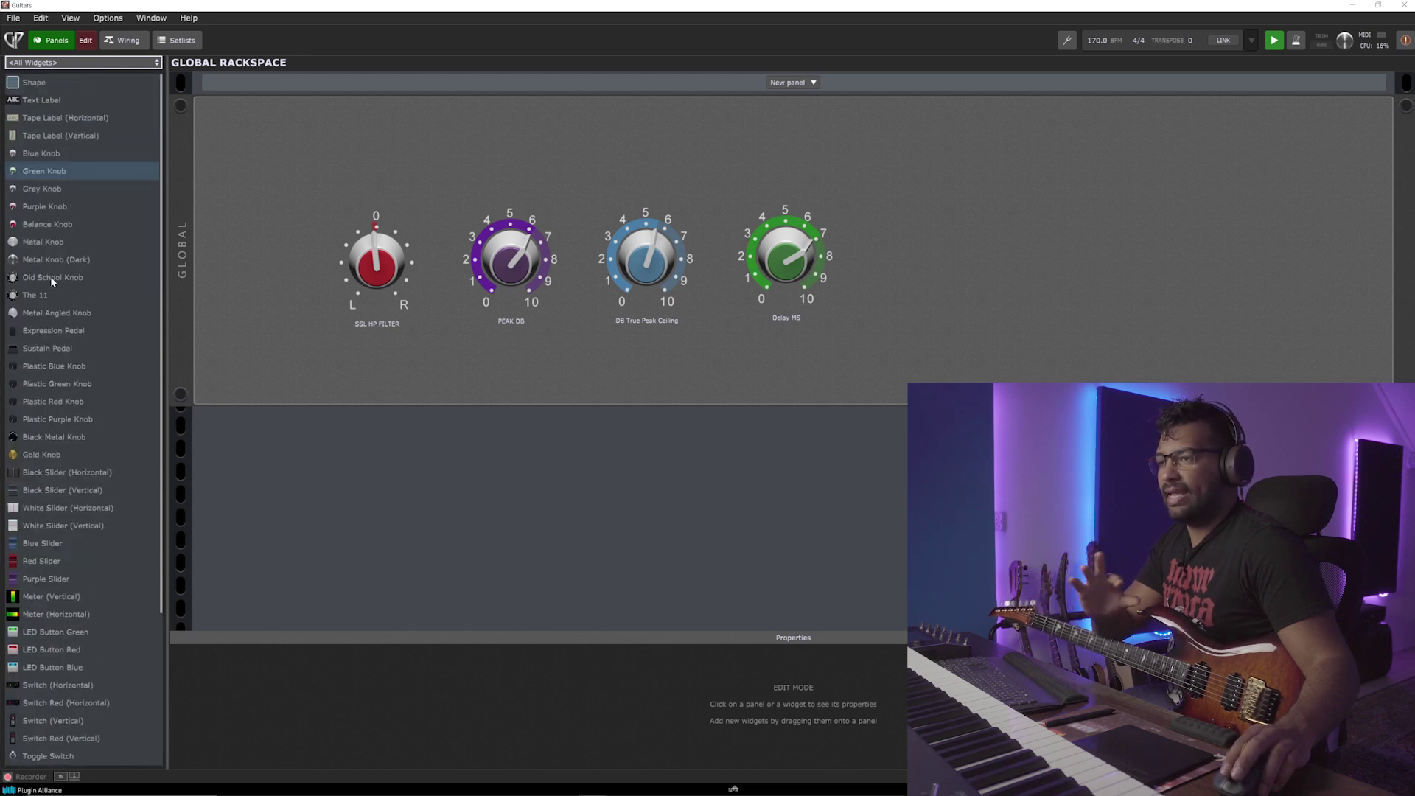
click(87, 41)
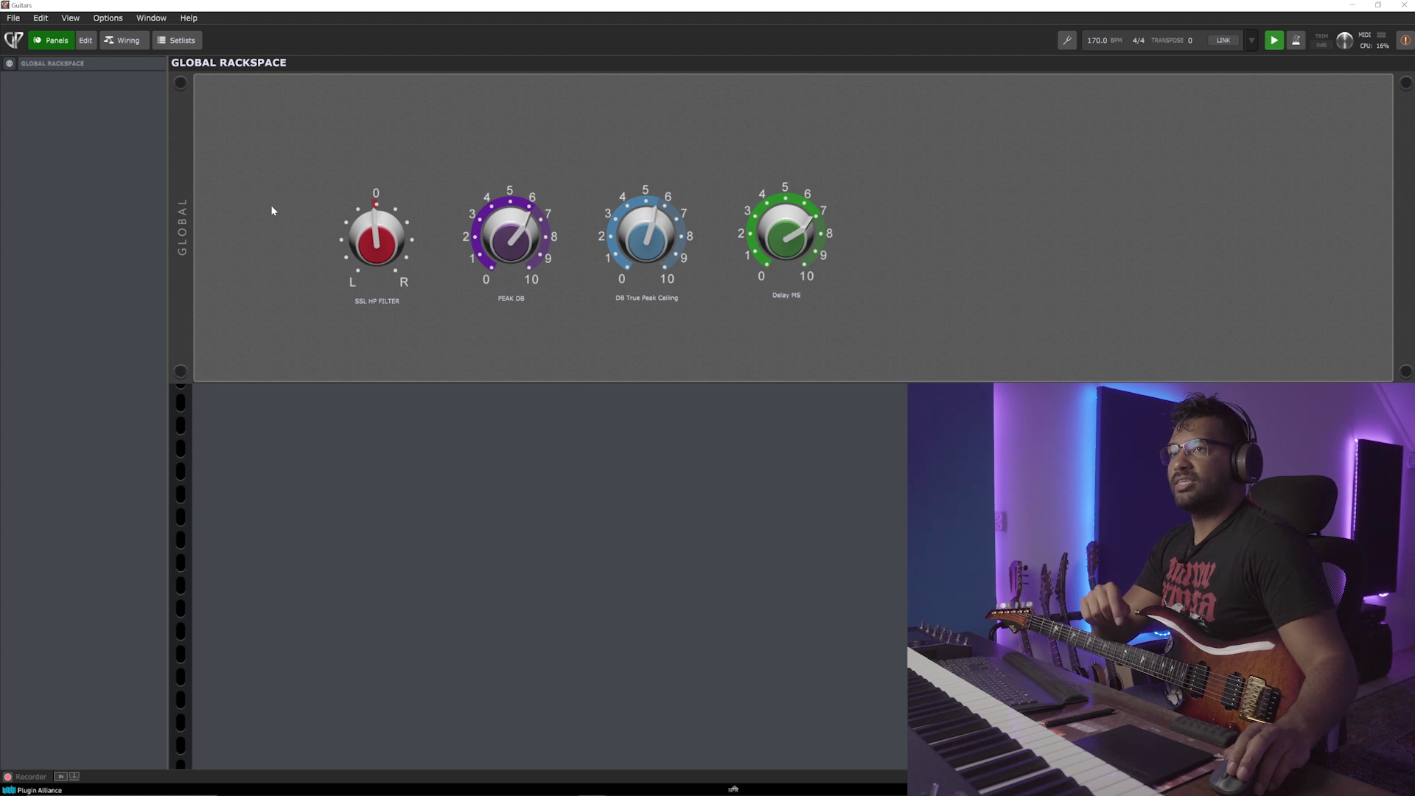
Map the SSL HP Filter knob to the SSL console's high-pass frequency using Learn Parameter.
click(84, 44)
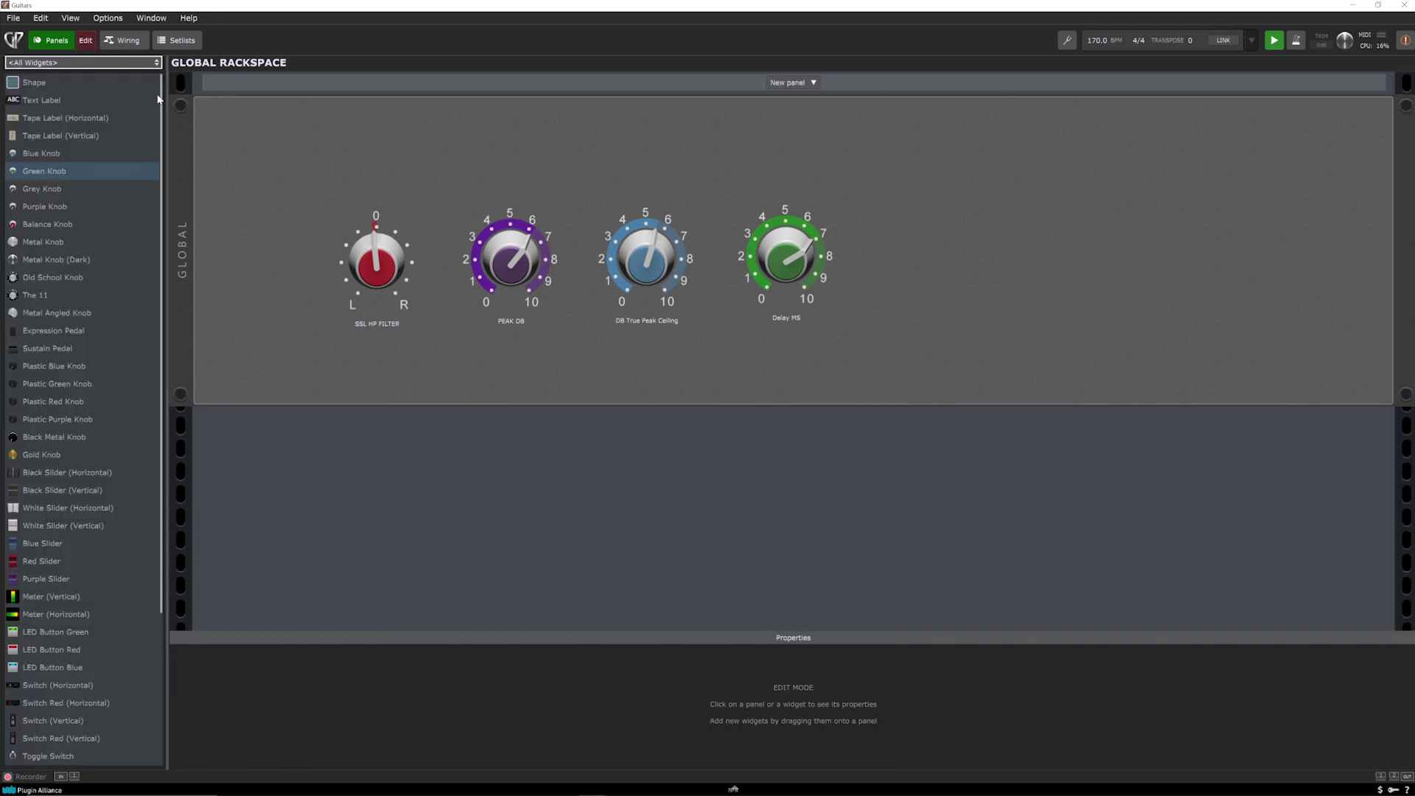
click(377, 266)
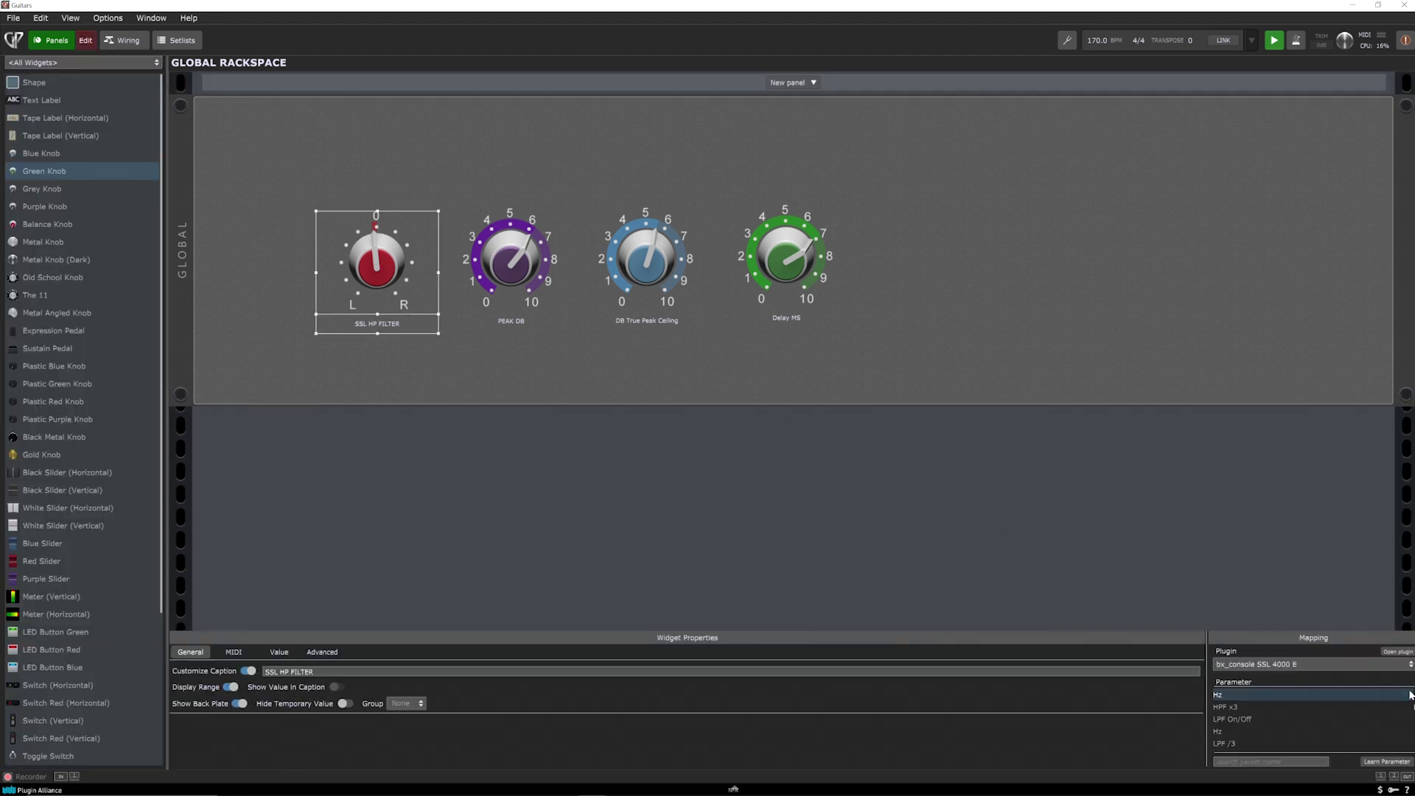
click(1397, 651)
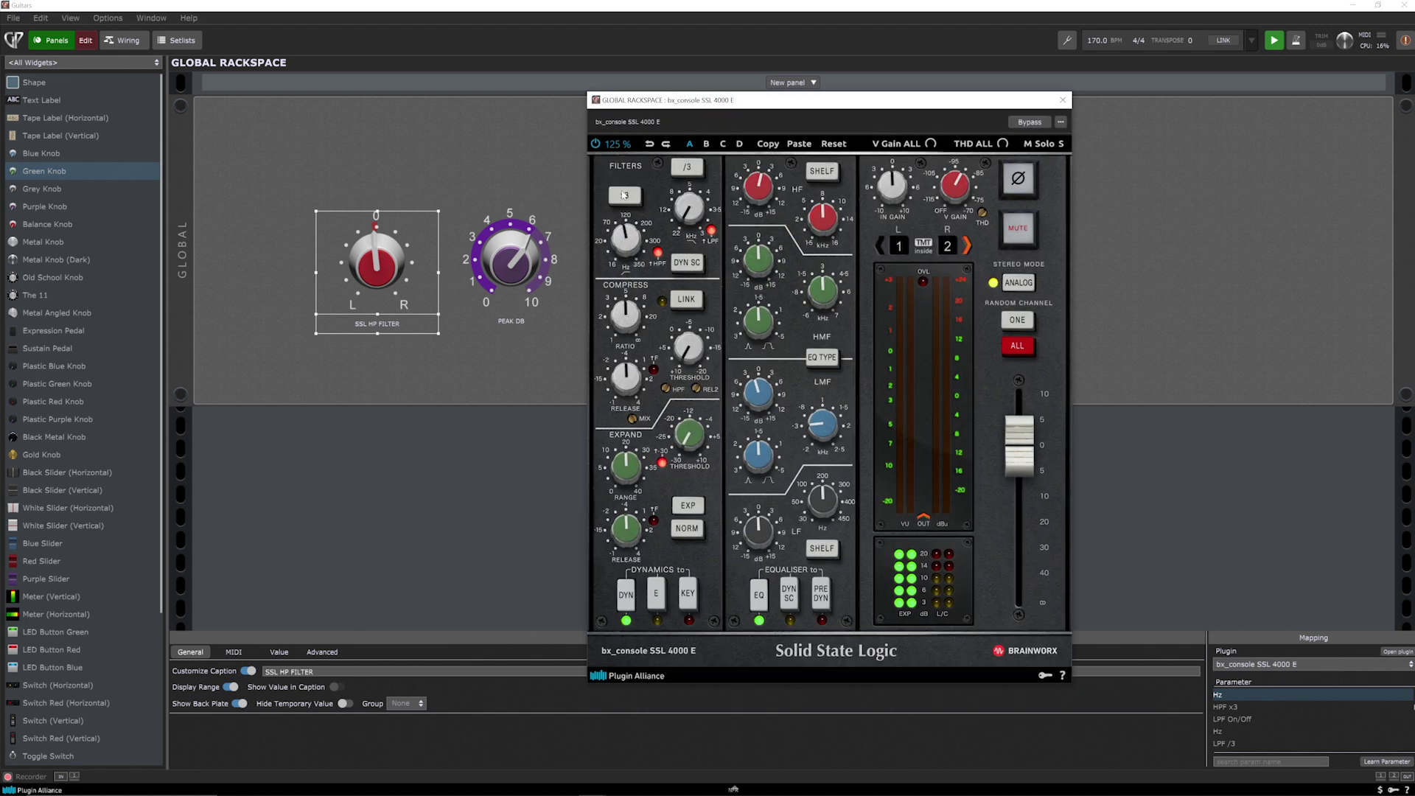
drag(624, 248, 616, 235)
click(1385, 761)
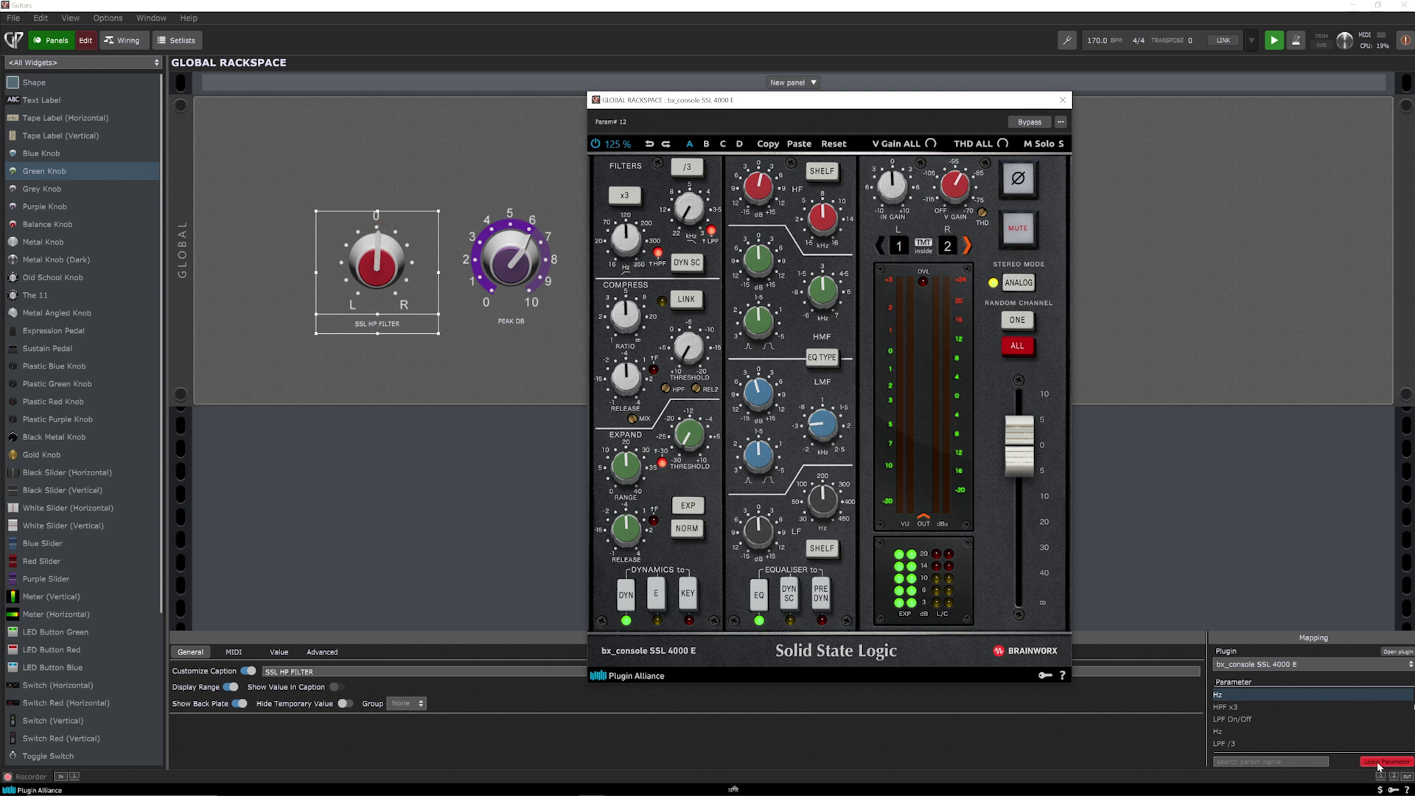
drag(627, 245, 626, 258)
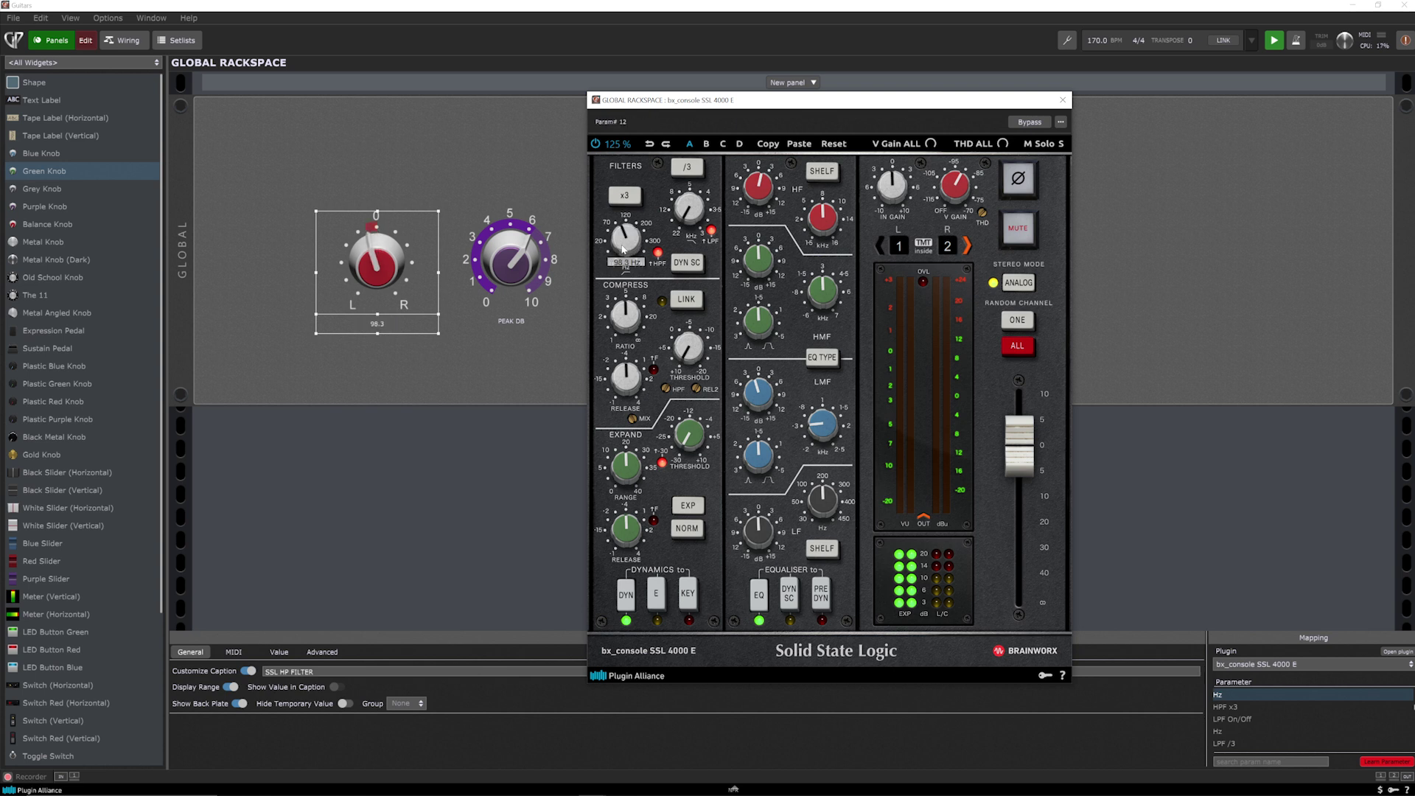
click(1061, 100)
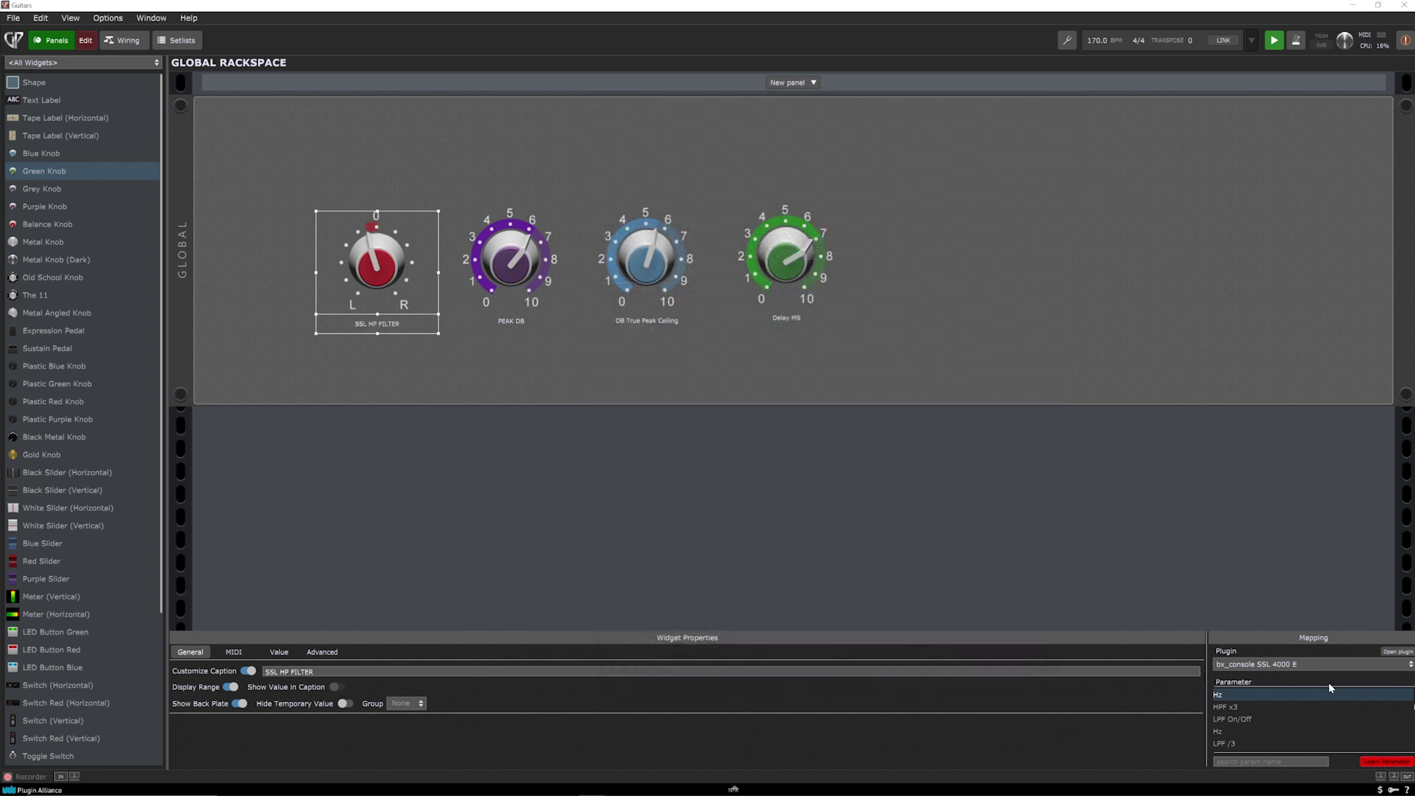
click(1376, 763)
click(85, 40)
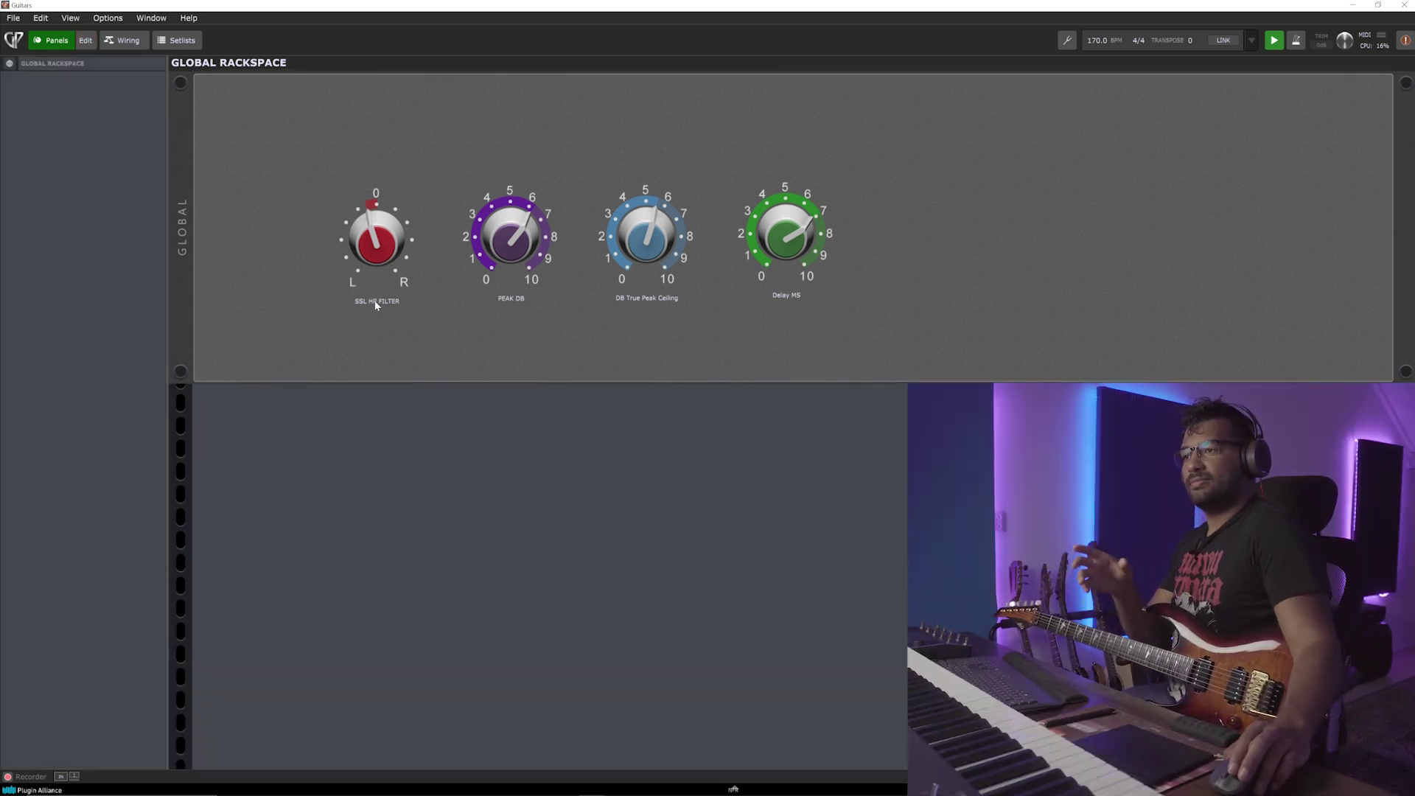
click(123, 40)
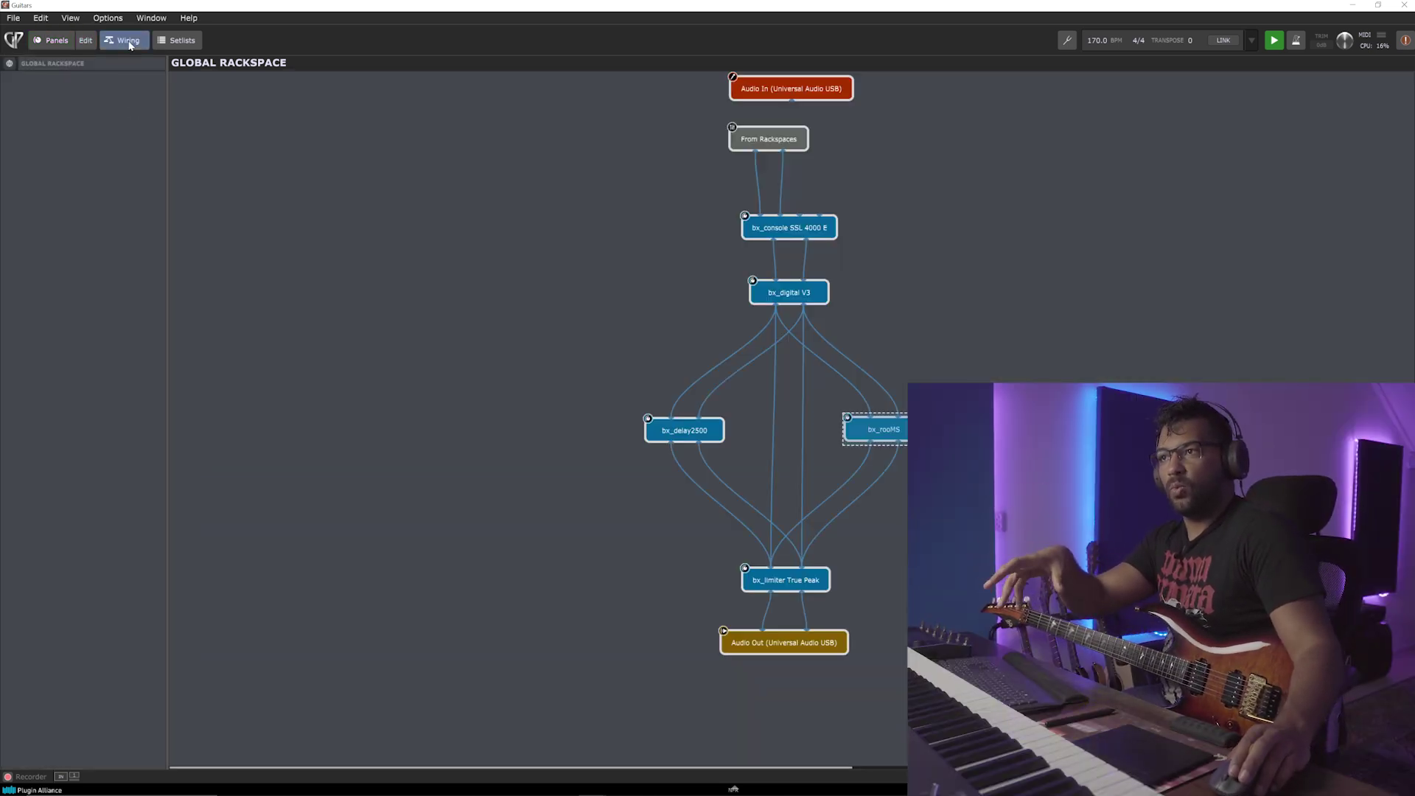
click(55, 42)
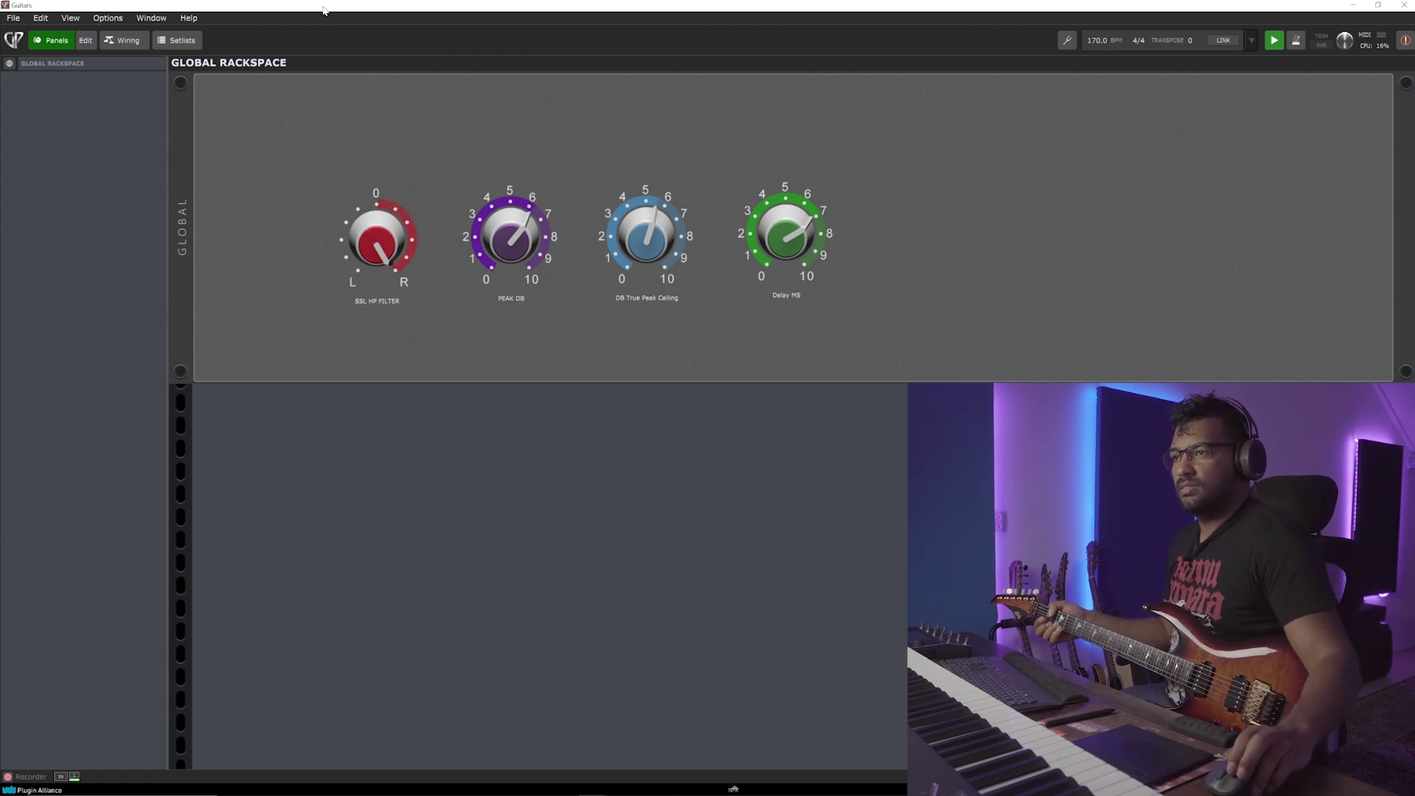
Turn SSL HP Filter back toward zero and sweep Peak dB down, then up to about +6.2.
drag(373, 212, 352, 267)
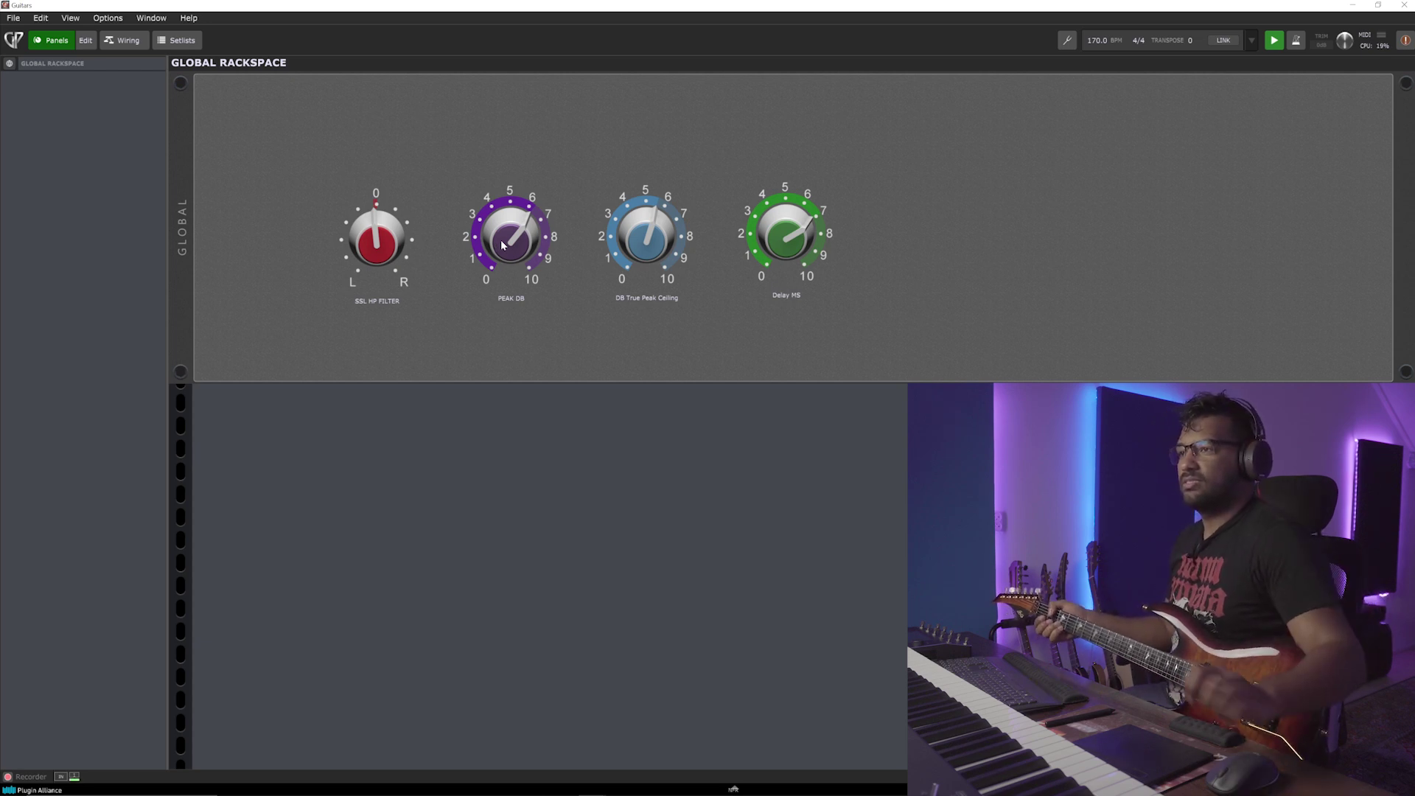
drag(502, 245, 529, 111)
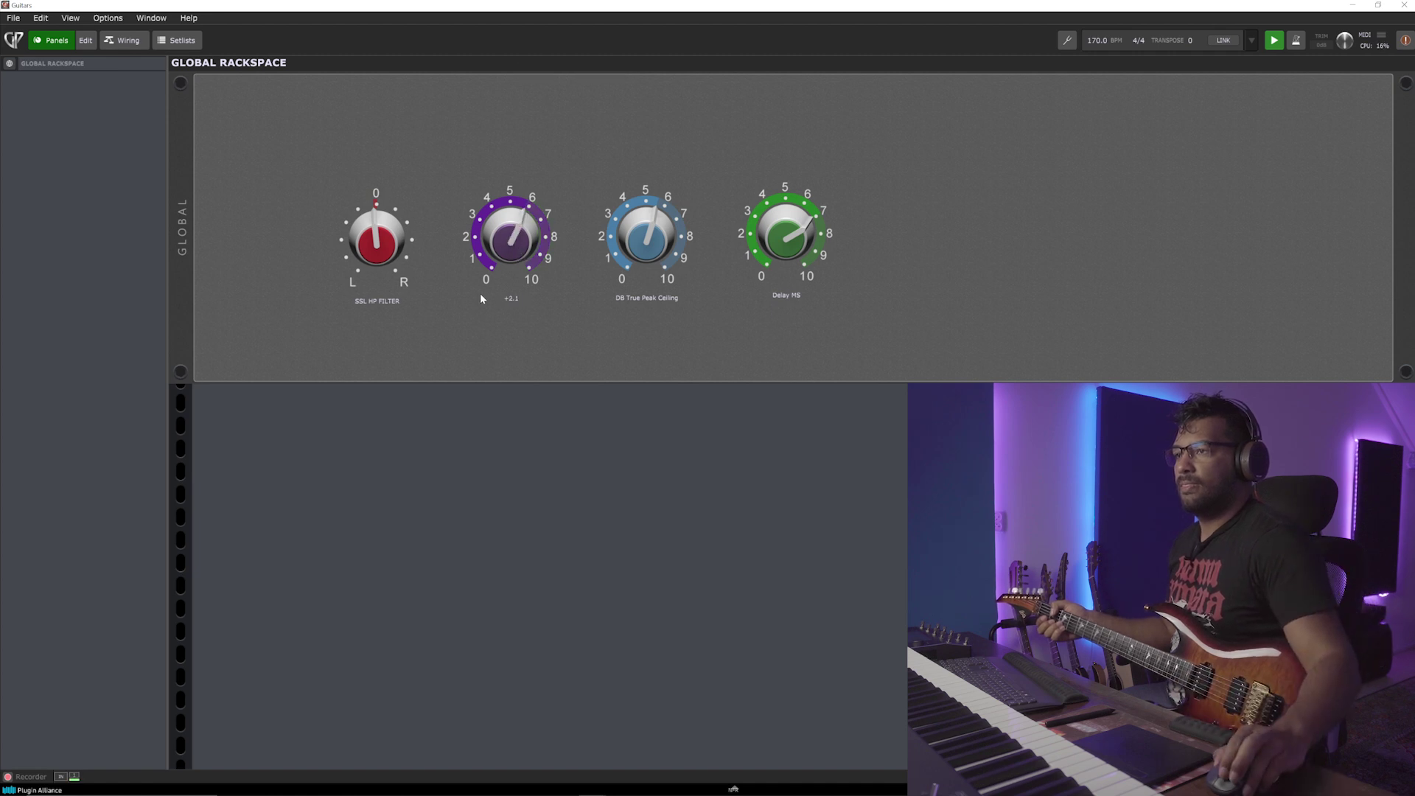
drag(480, 293, 484, 417)
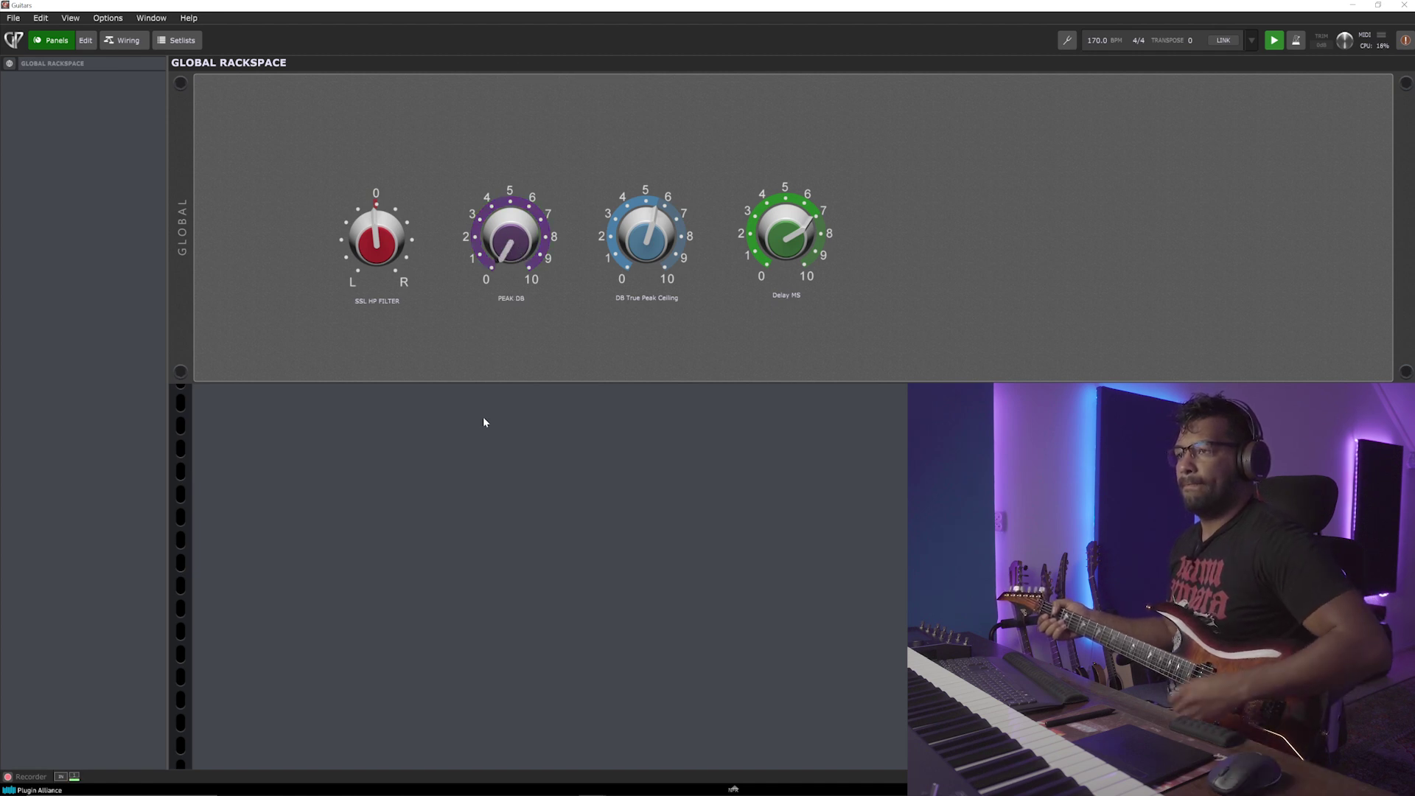
drag(532, 258, 514, 142)
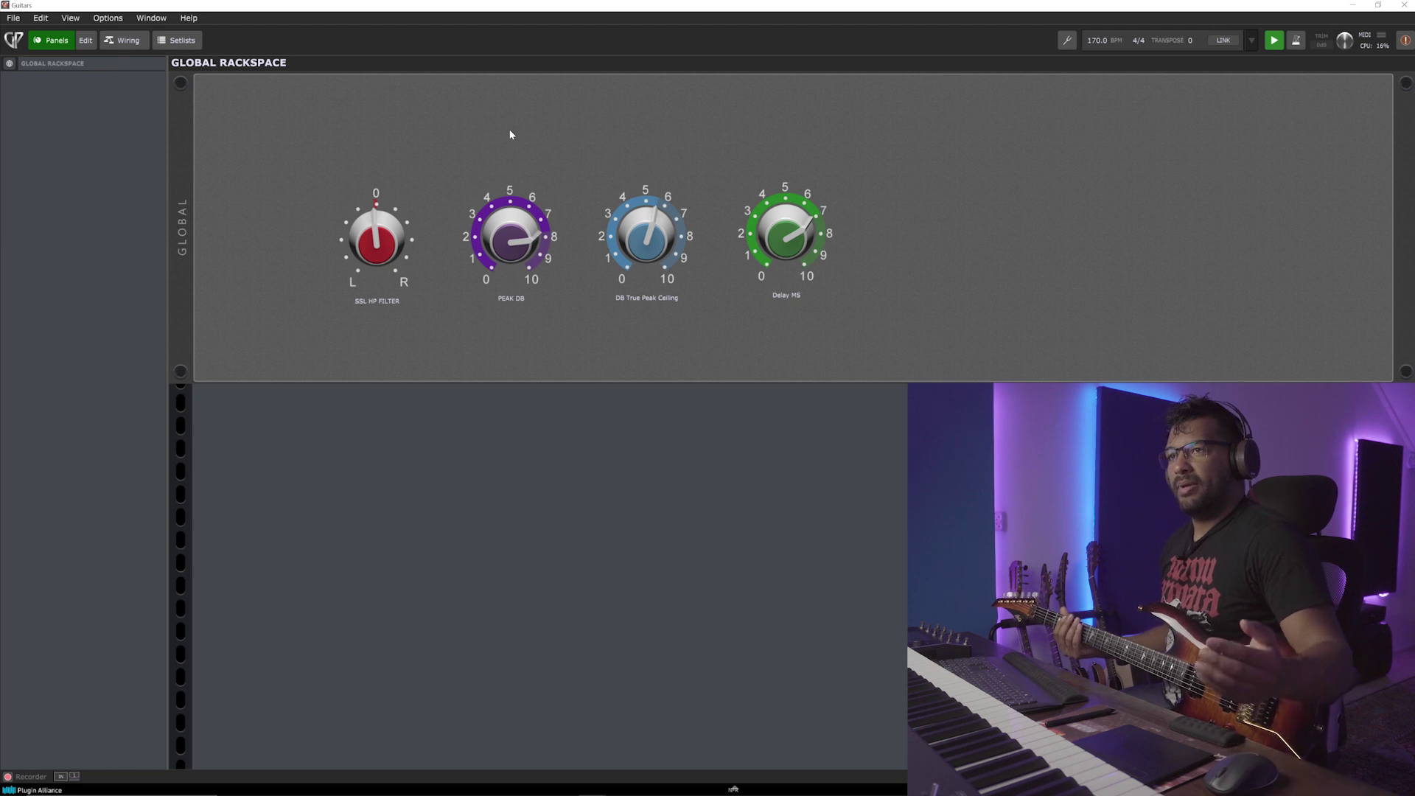
click(11, 65)
Hop to Dist and back, sweep SSL HP filter to 350 then 325, and Peak dB from -12 to -2.1.
click(27, 78)
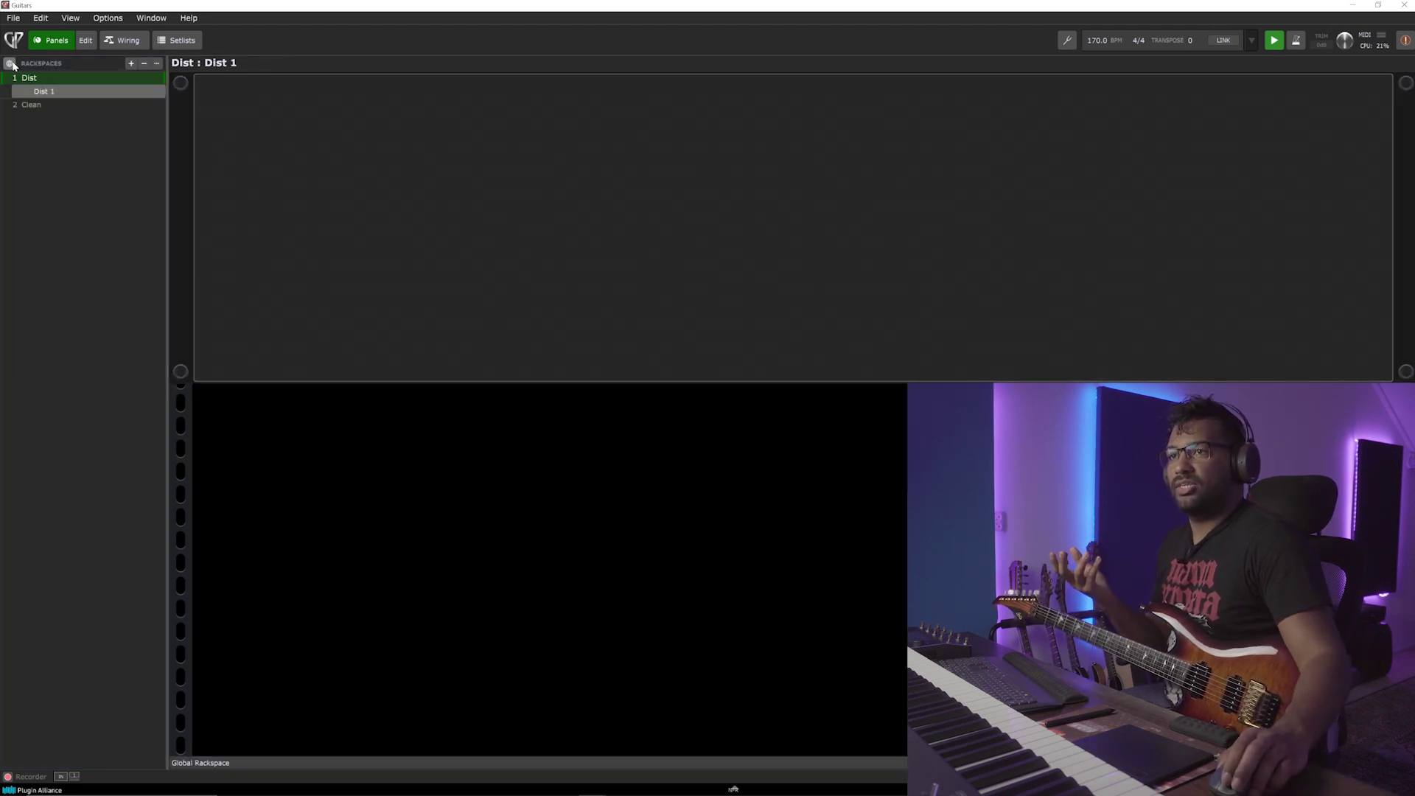
click(11, 64)
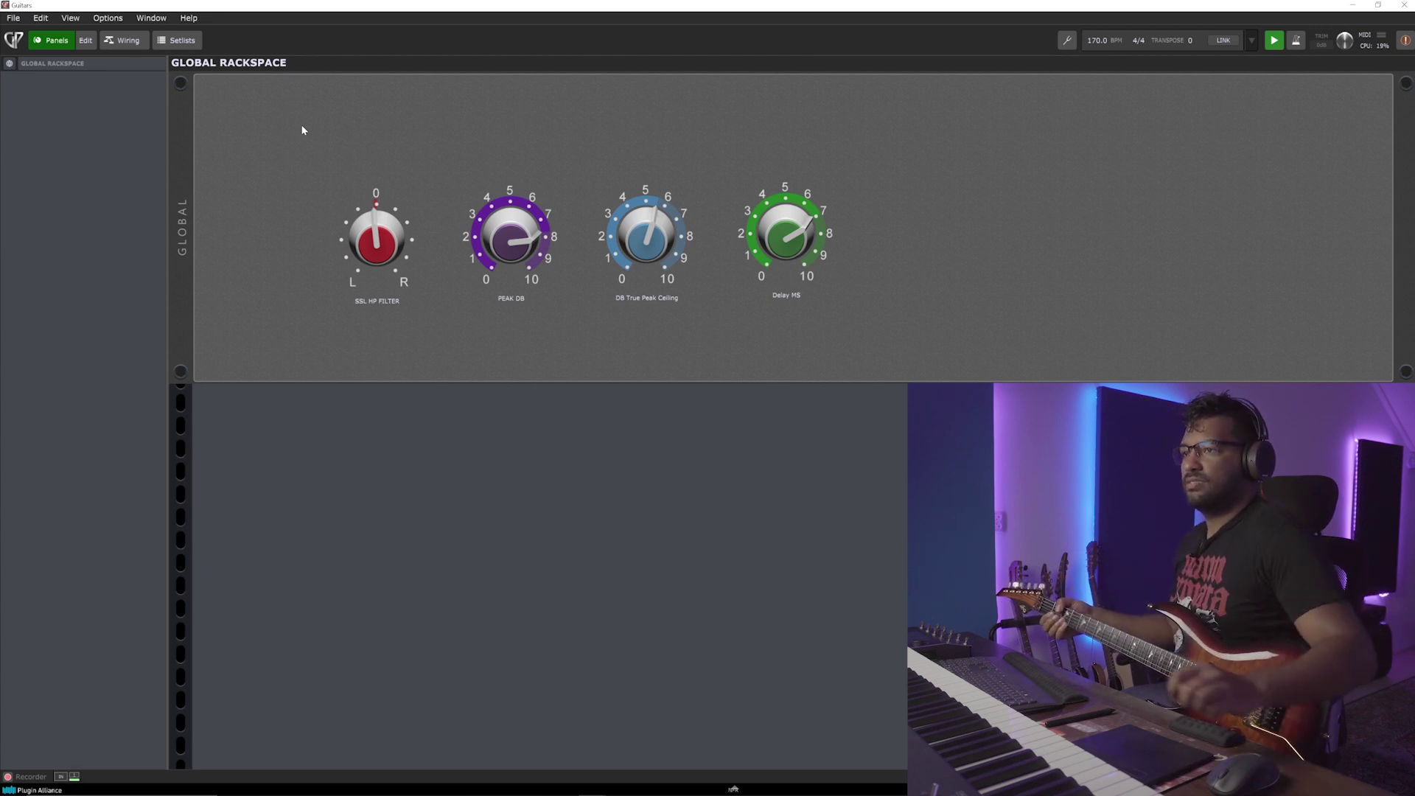
drag(368, 245, 349, 80)
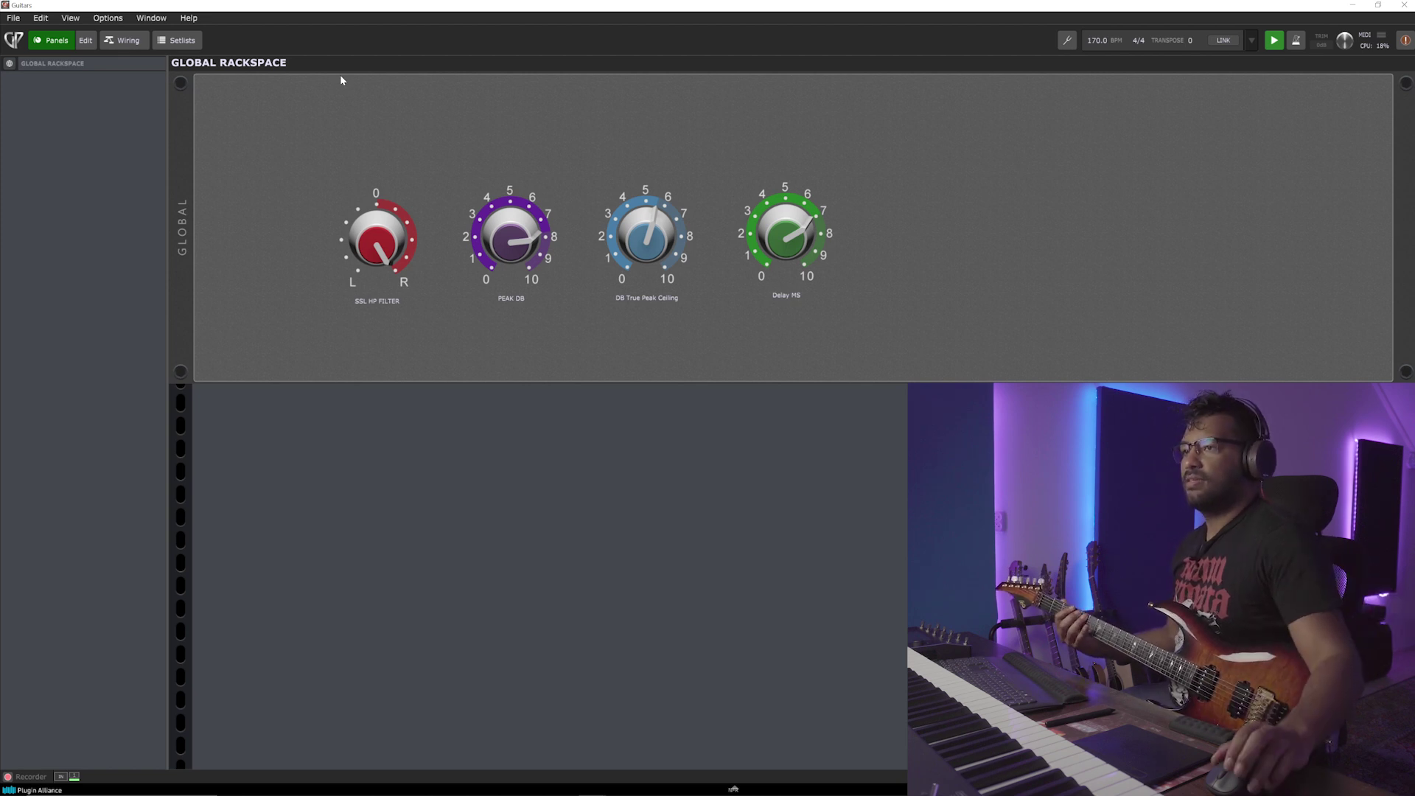
drag(376, 231, 354, 293)
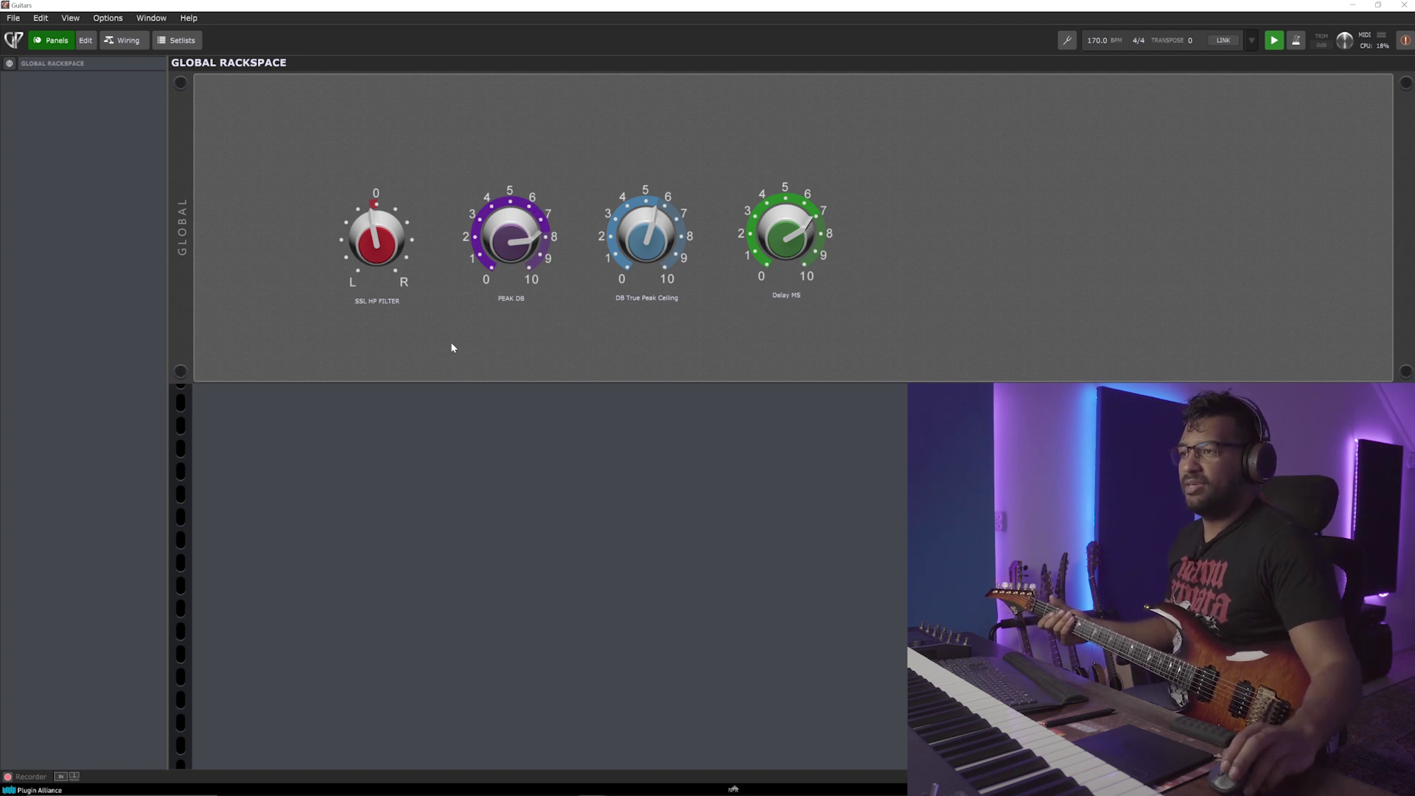
drag(515, 231, 496, 368)
drag(514, 247, 518, 158)
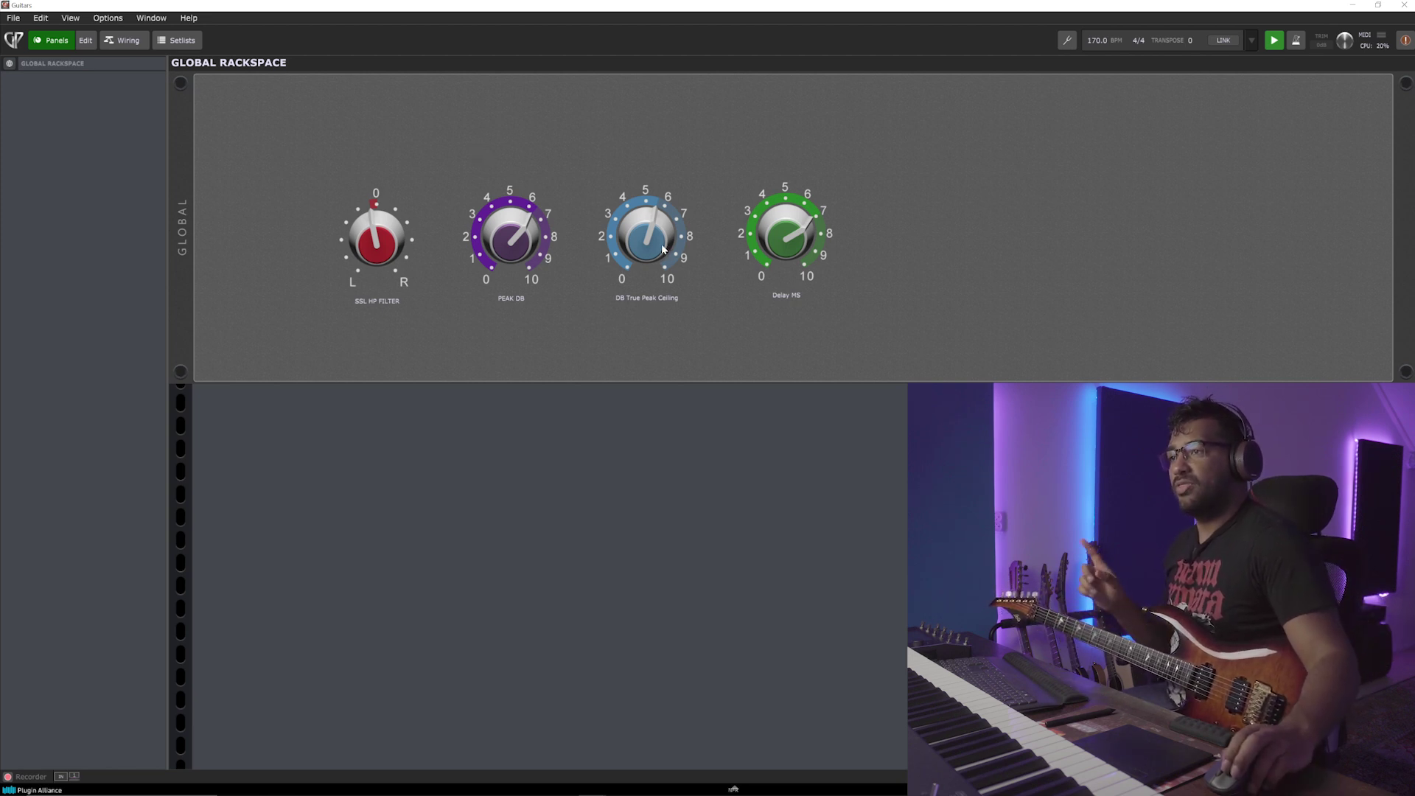
click(85, 41)
click(637, 252)
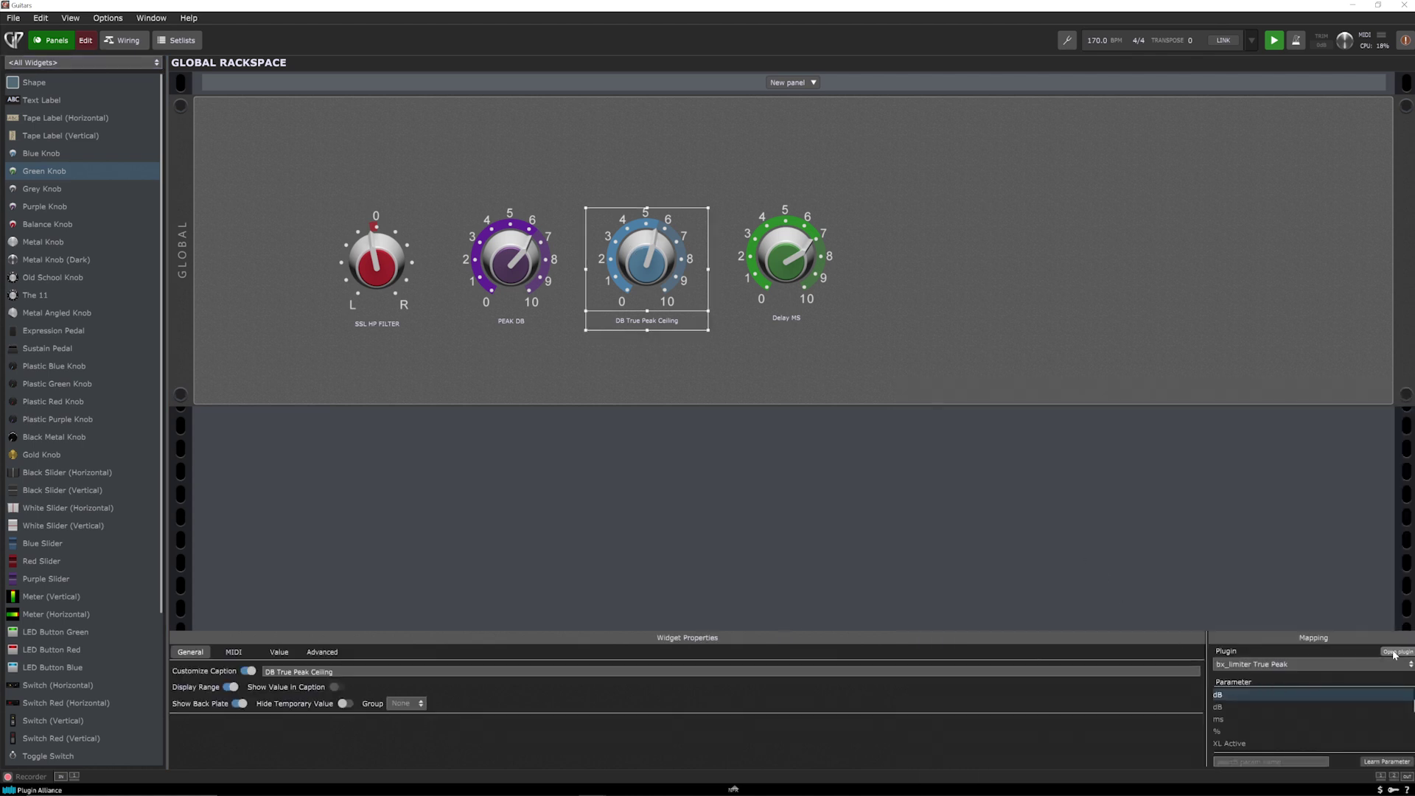
drag(455, 238, 1024, 166)
scroll(1098, 385, down, 2)
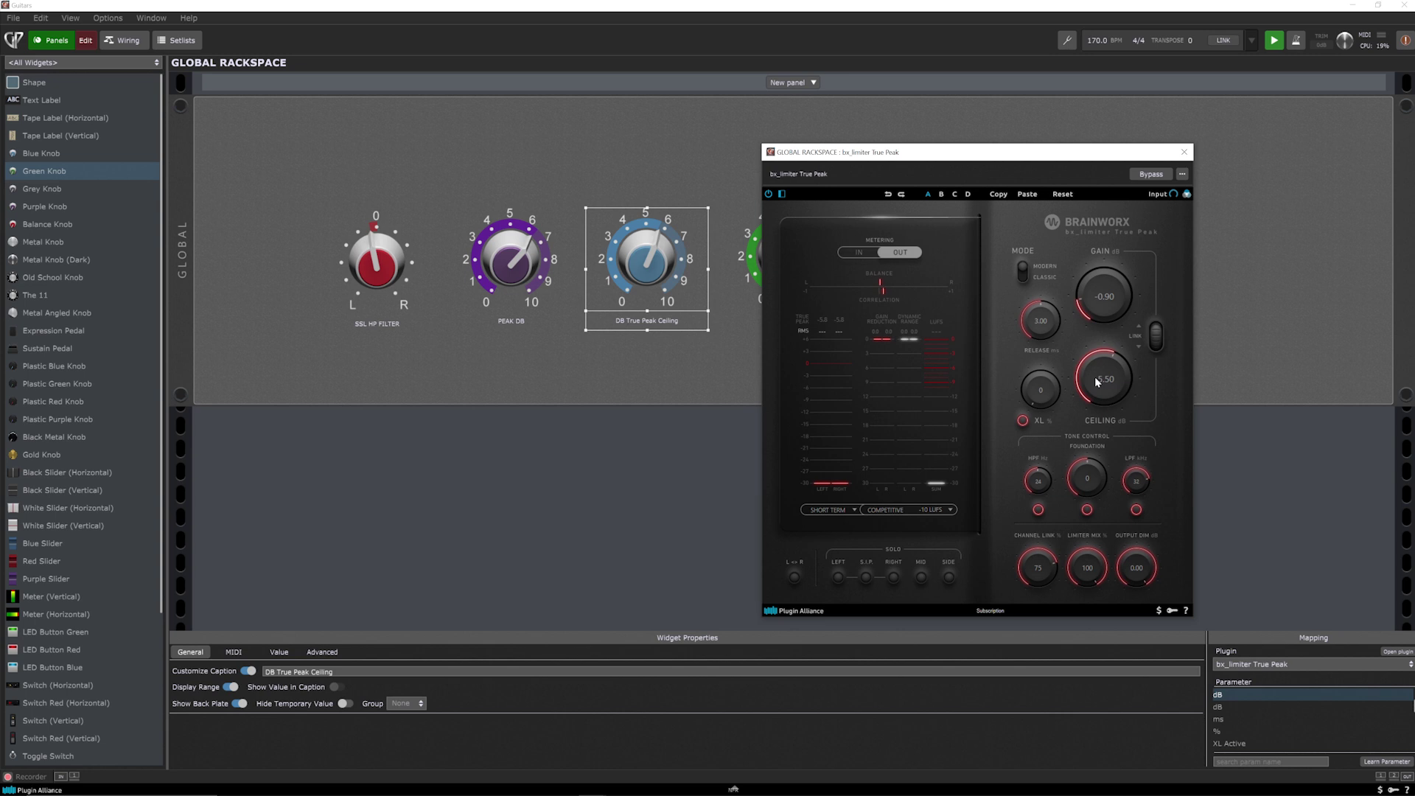
click(1183, 152)
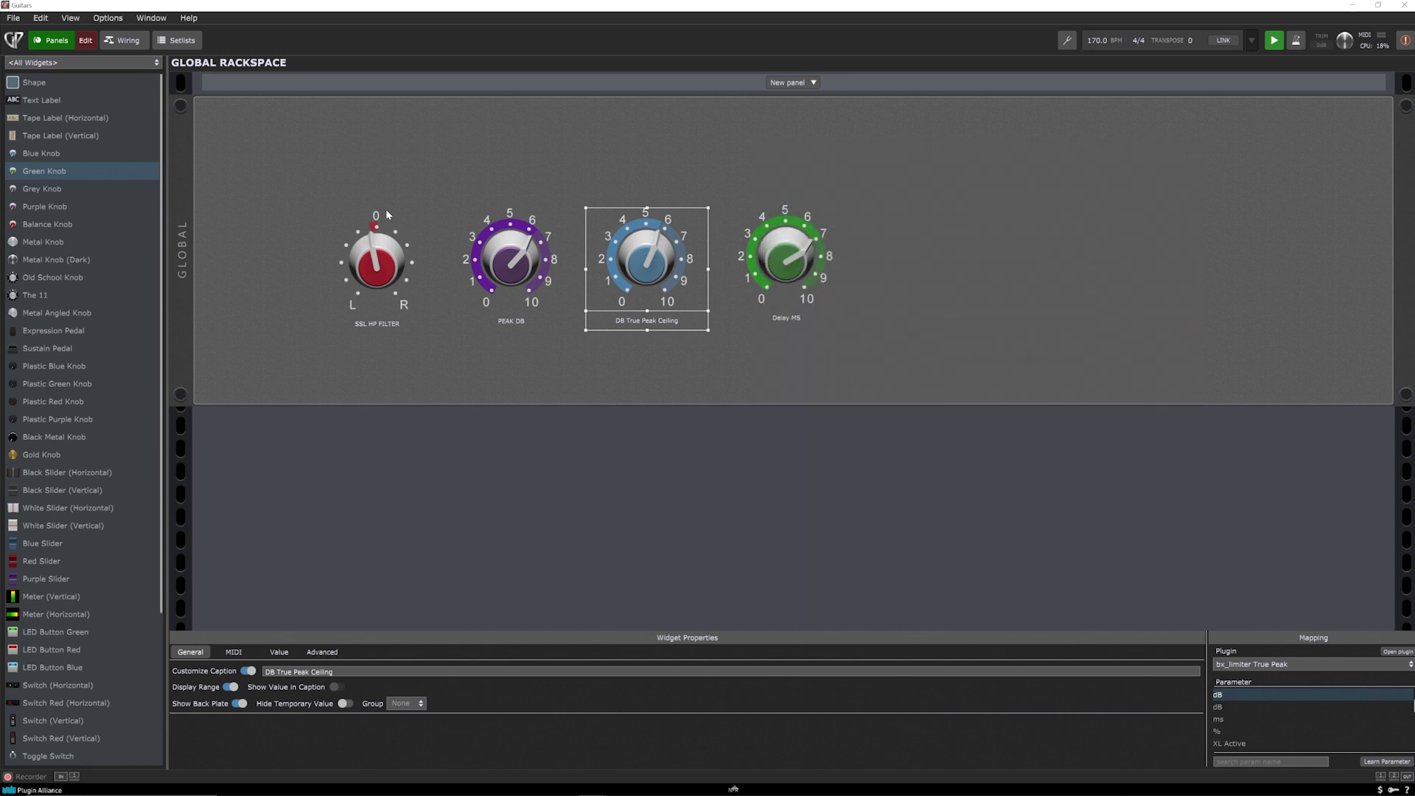
click(86, 39)
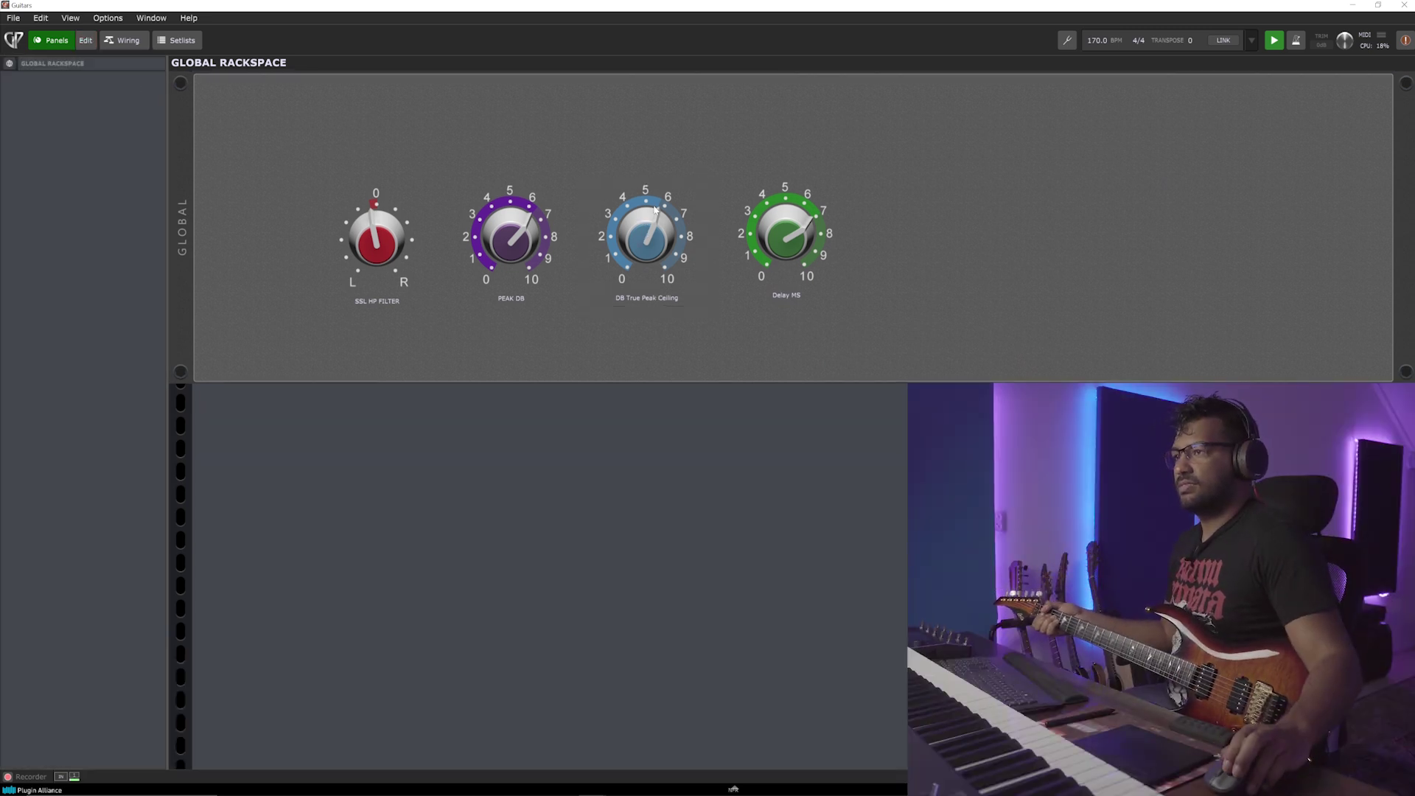
Dip the True Peak Ceiling knob, then bring it back up to 0.00 dB.
drag(656, 209, 623, 272)
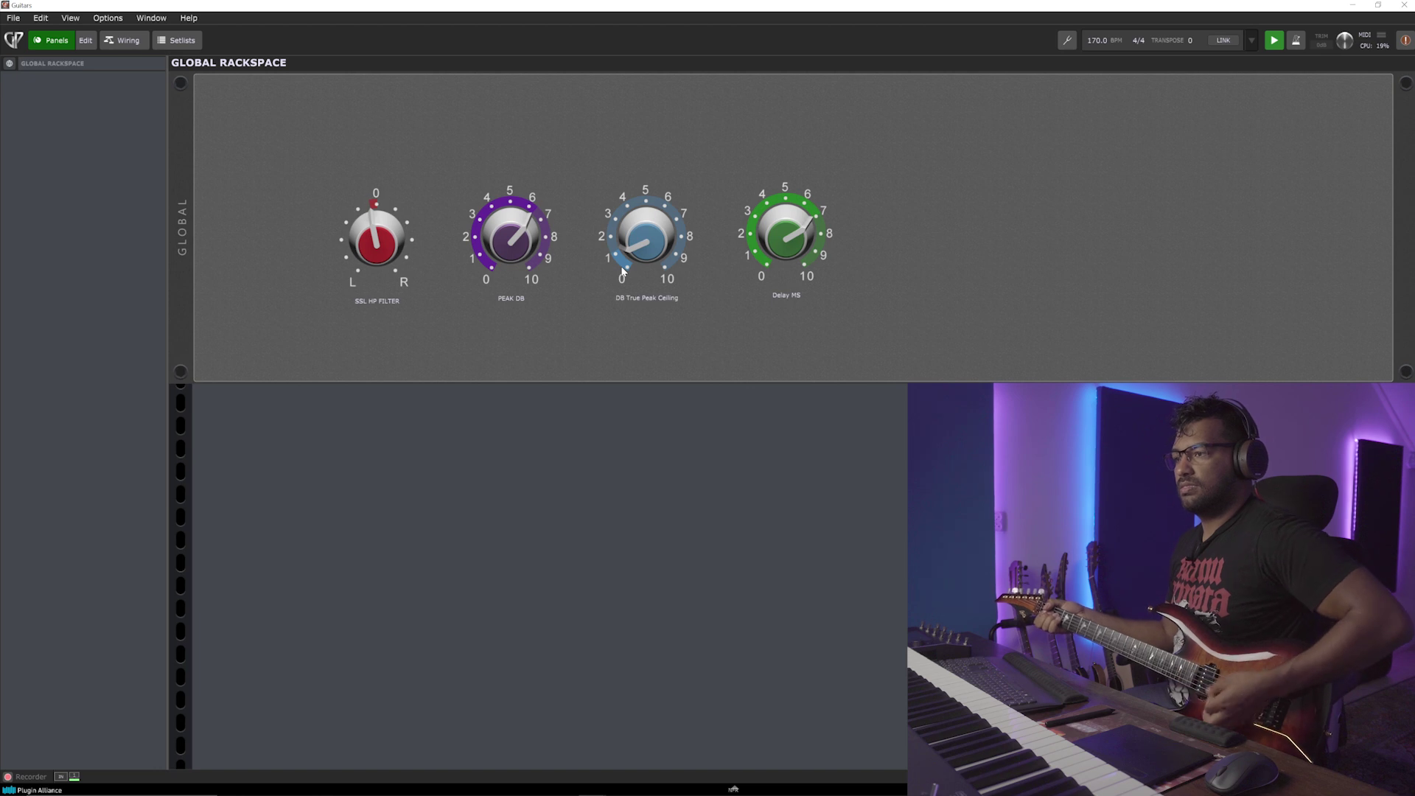
drag(594, 287, 635, 195)
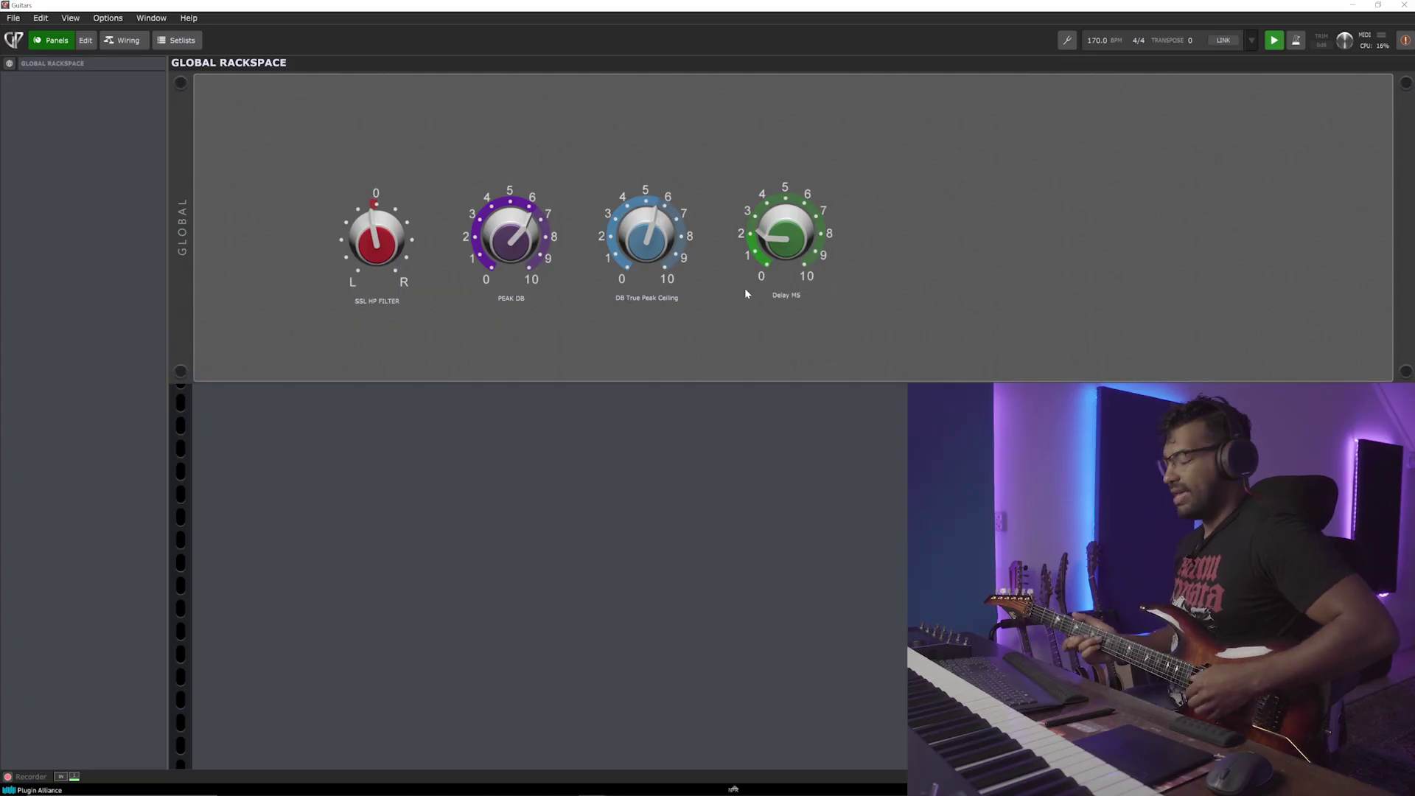
Turn the Delay MS knob up in stages to 62, 102, 295, then 908 ms.
drag(783, 247, 784, 238)
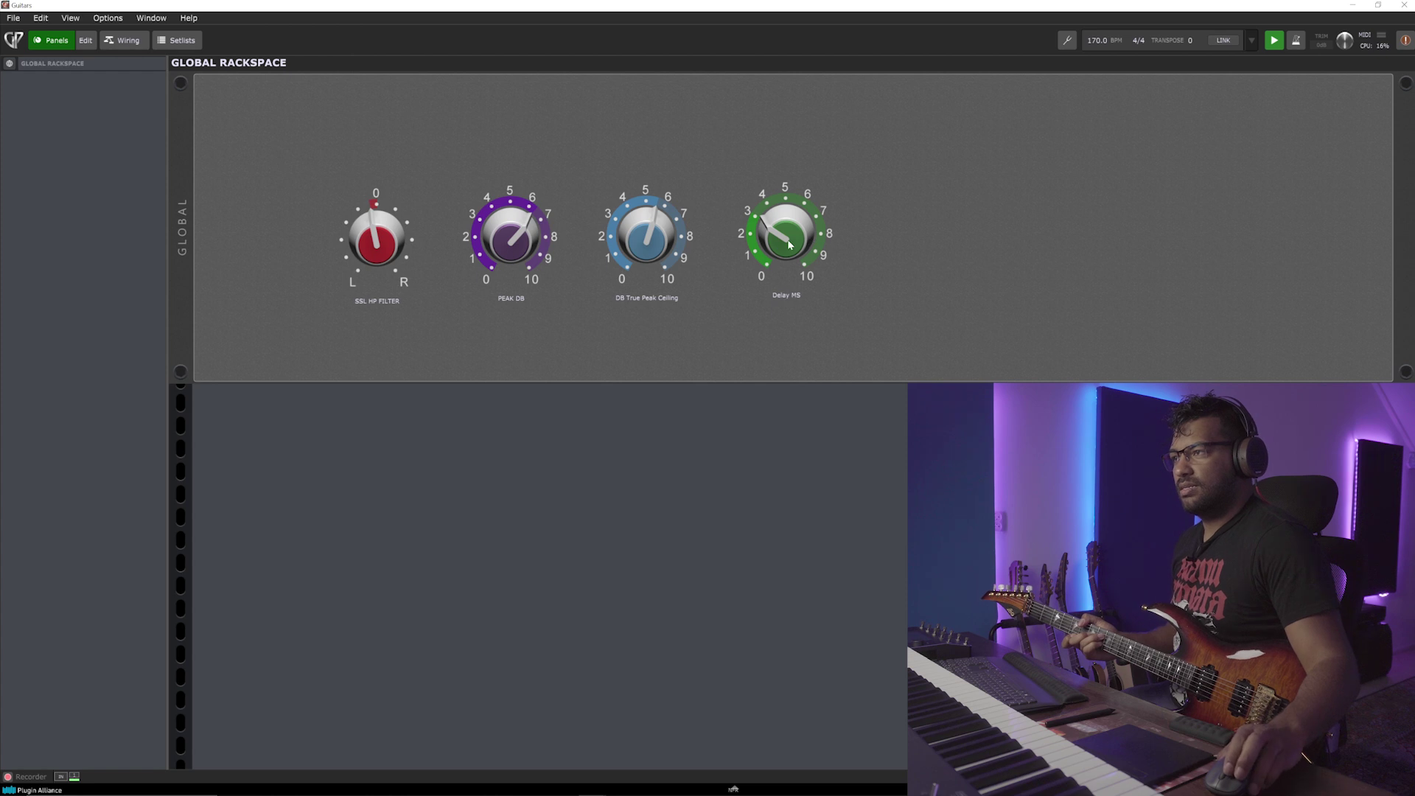
drag(787, 244, 786, 236)
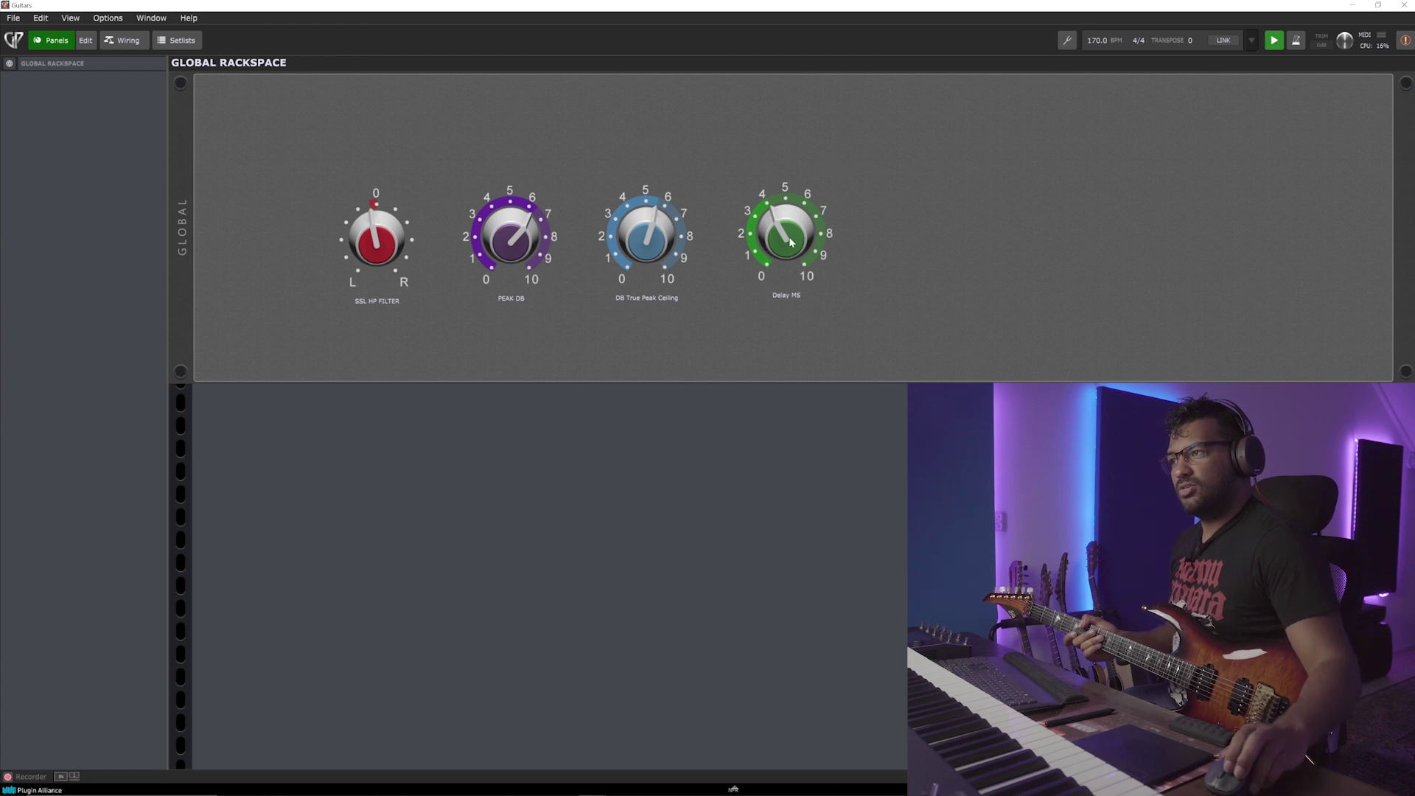
drag(790, 242, 790, 216)
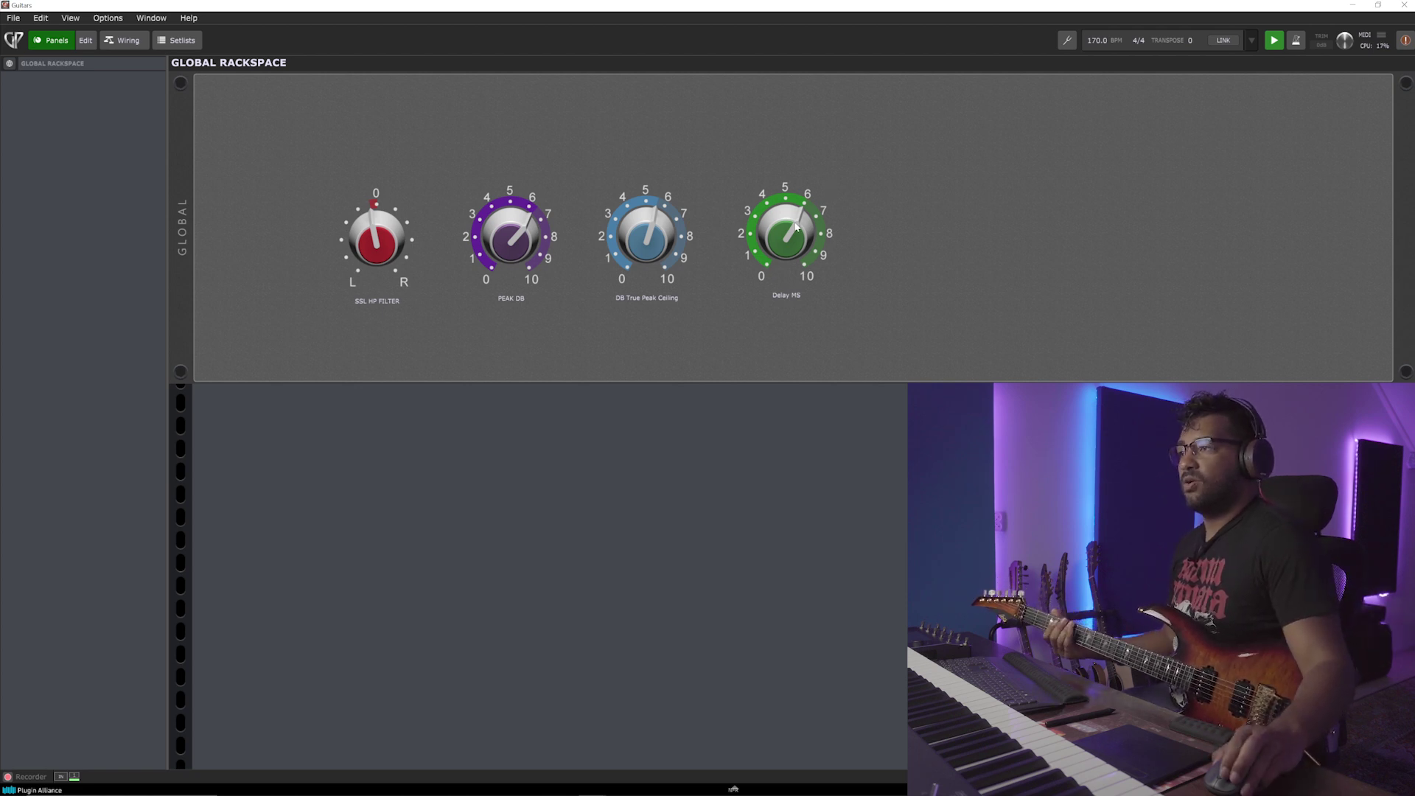
drag(796, 227, 799, 192)
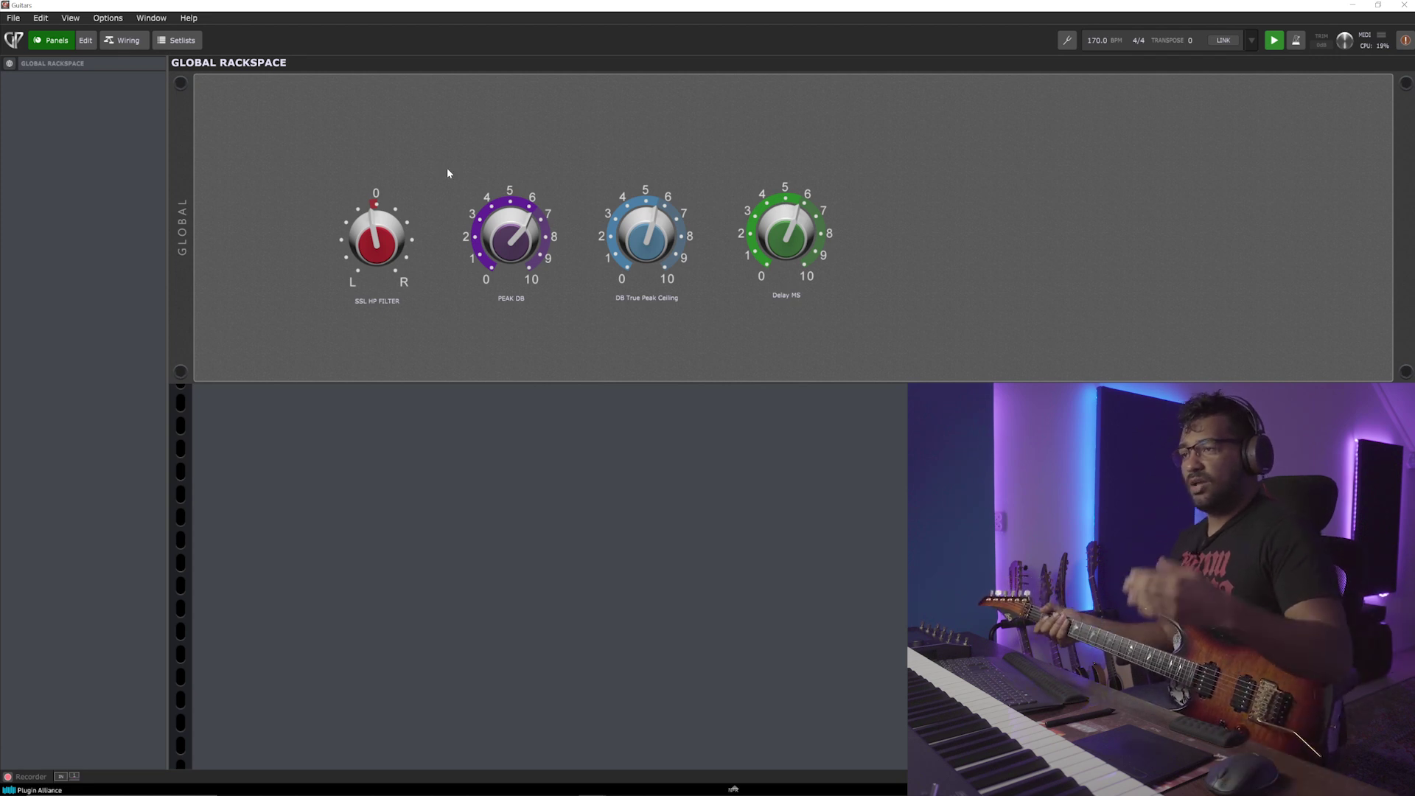
Raise the SSL HP filter to 350.0, Peak dB to +6.5 and delay to 347 ms.
drag(413, 303, 413, 168)
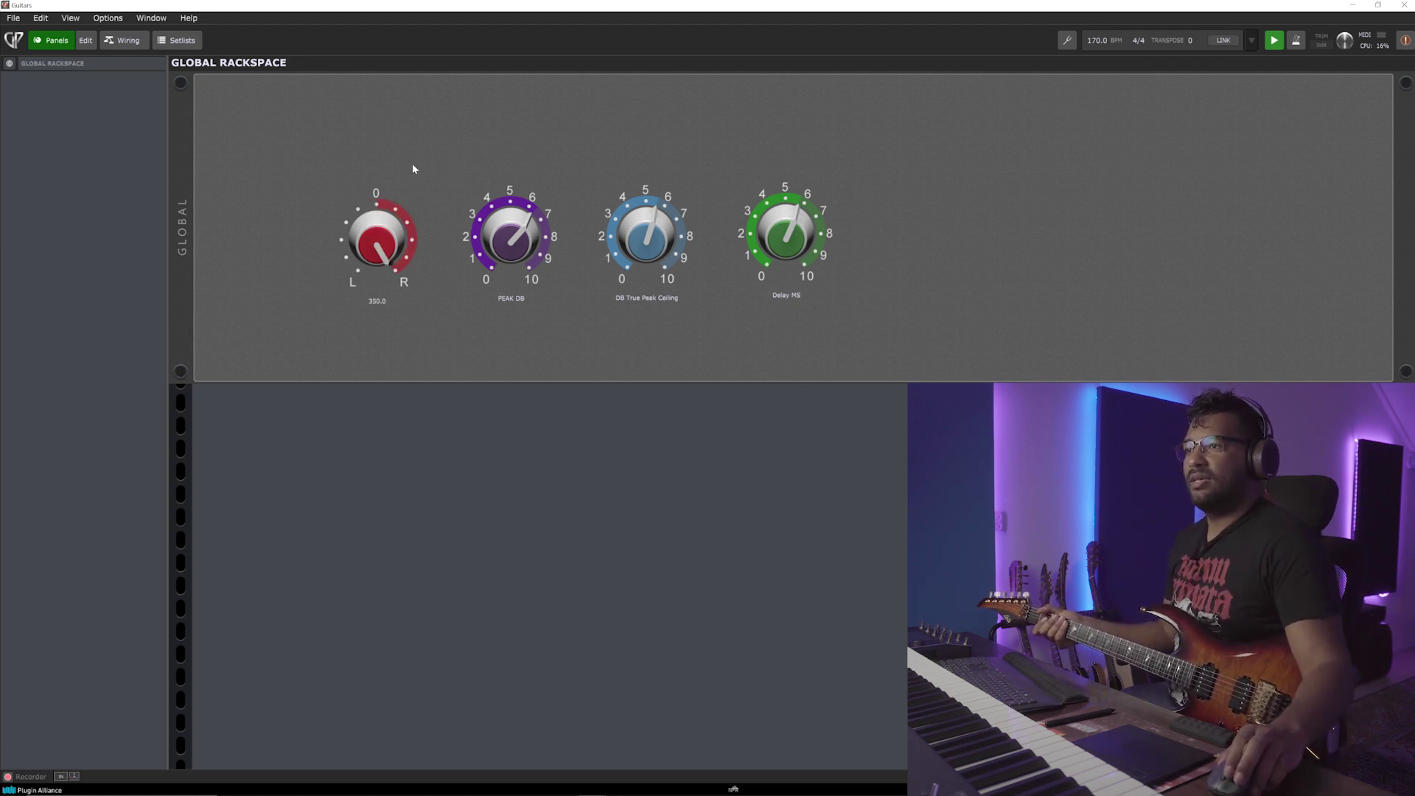
drag(502, 241, 506, 222)
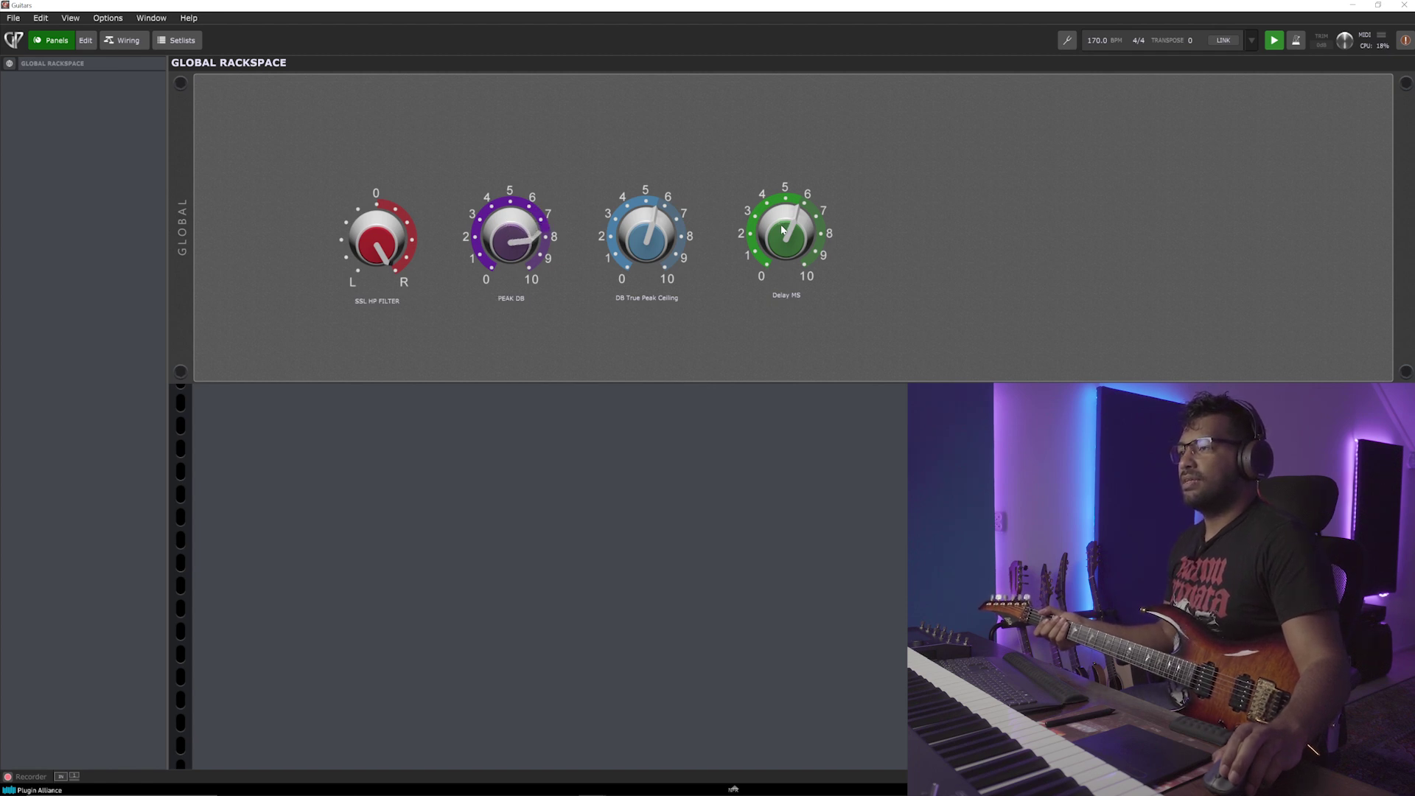
drag(782, 230, 783, 225)
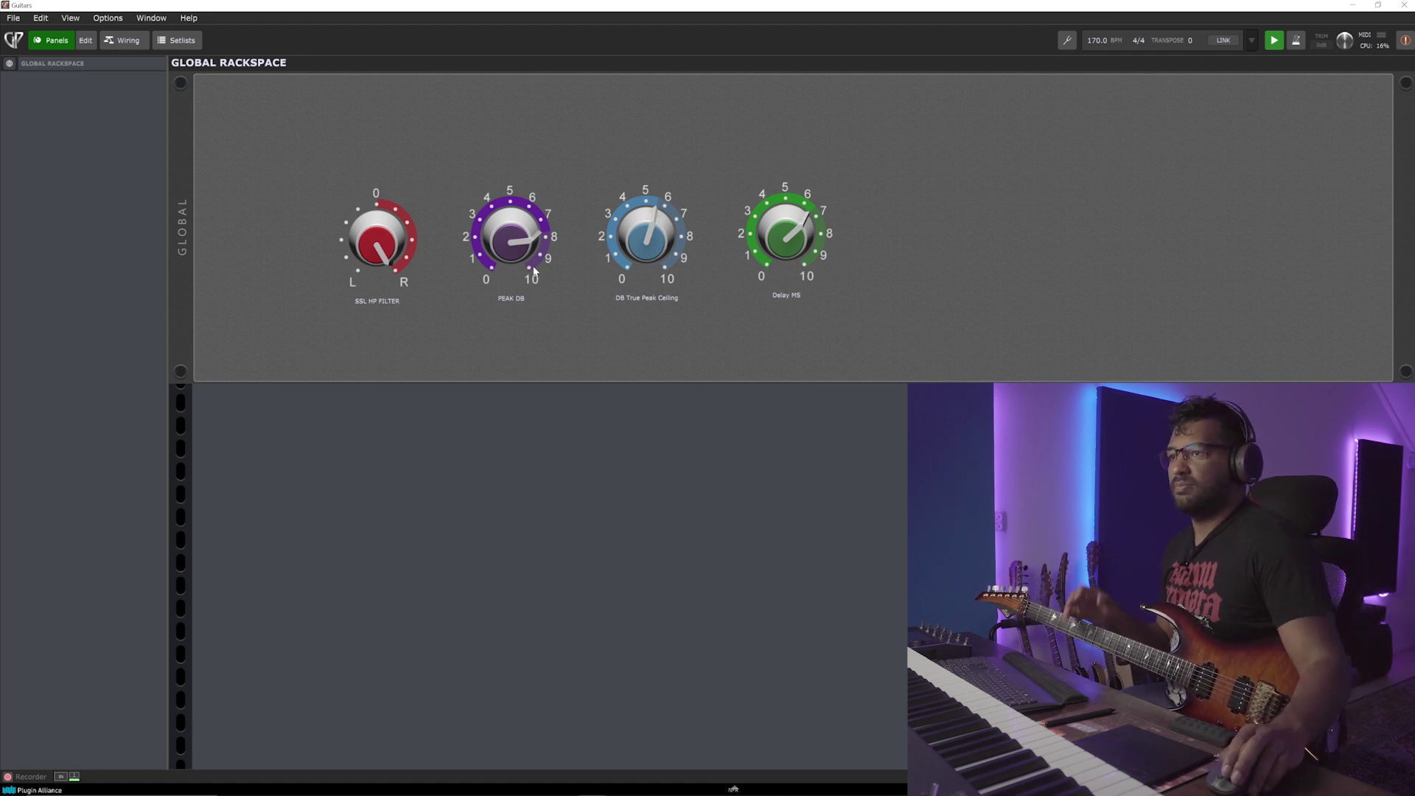
Pull the HP filter back down, Peak dB to +3.6, ceiling to -5.60, delay to 289 ms.
drag(366, 238, 351, 311)
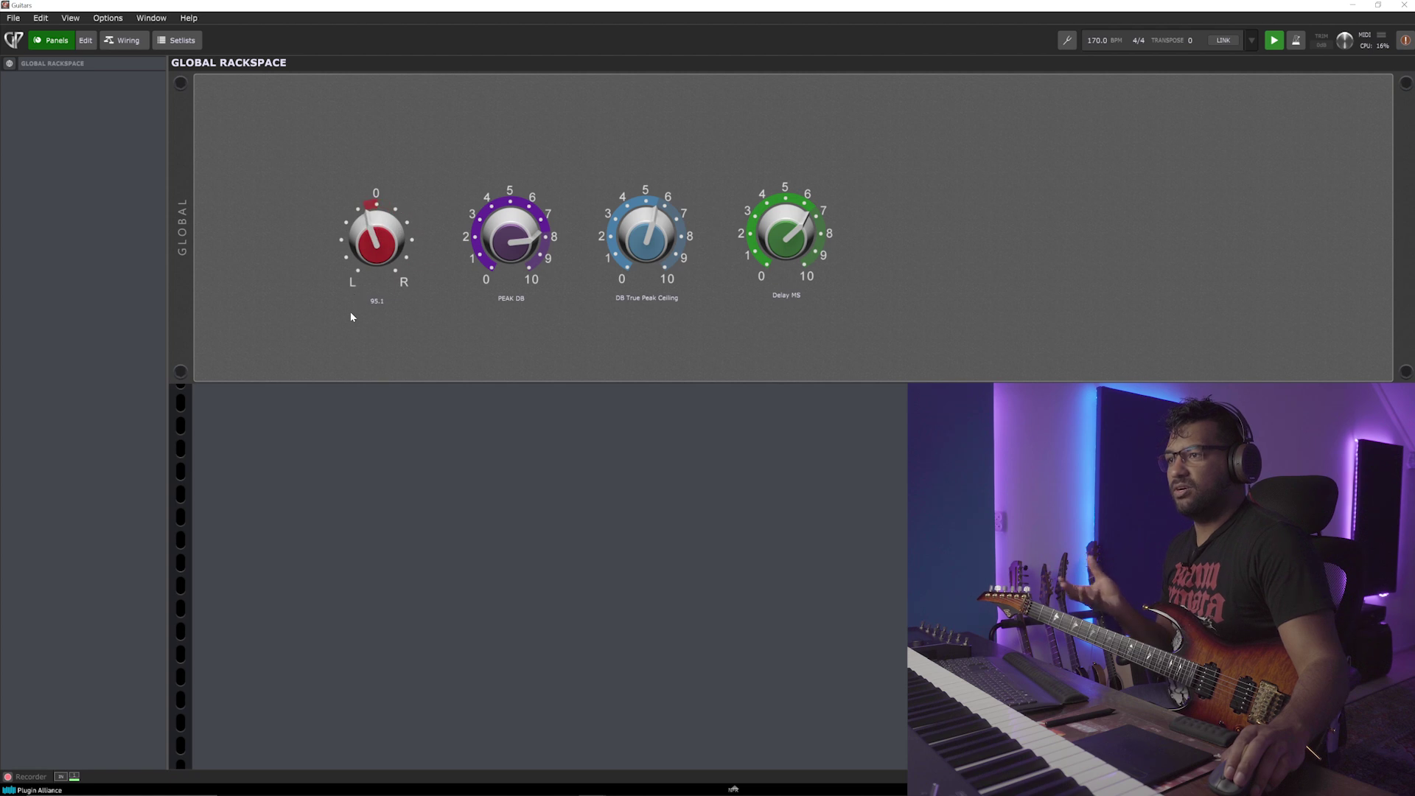
drag(493, 250, 485, 270)
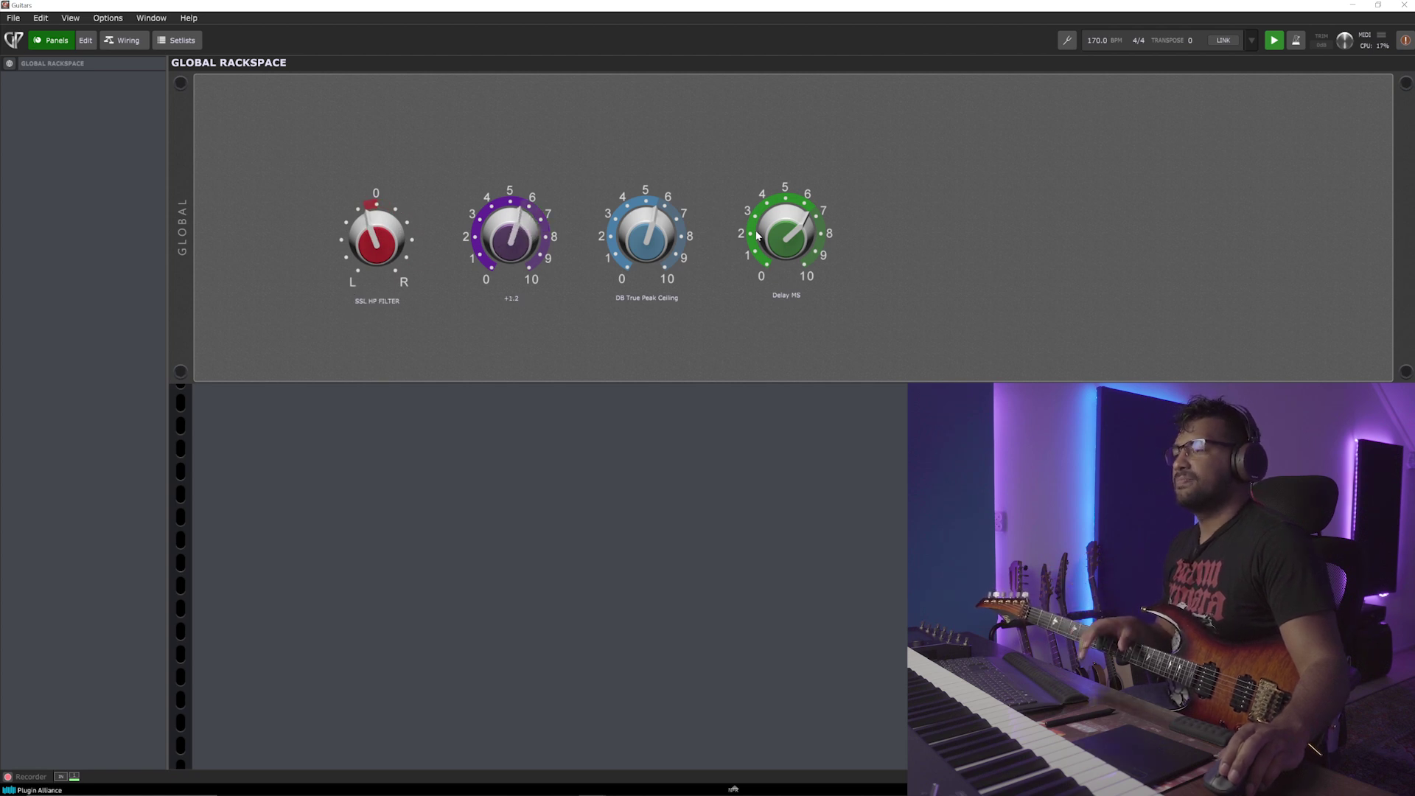
drag(648, 240, 642, 243)
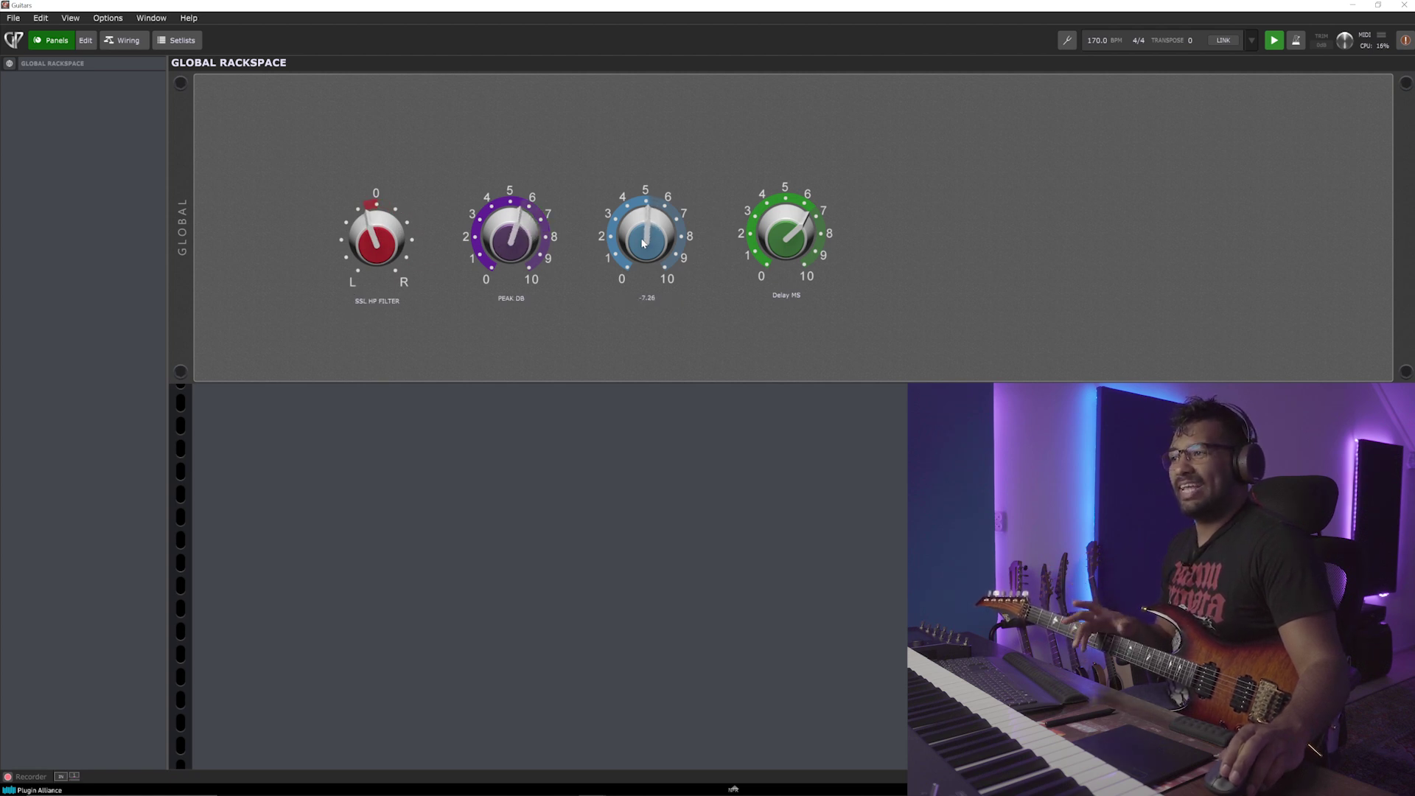
drag(774, 239, 763, 251)
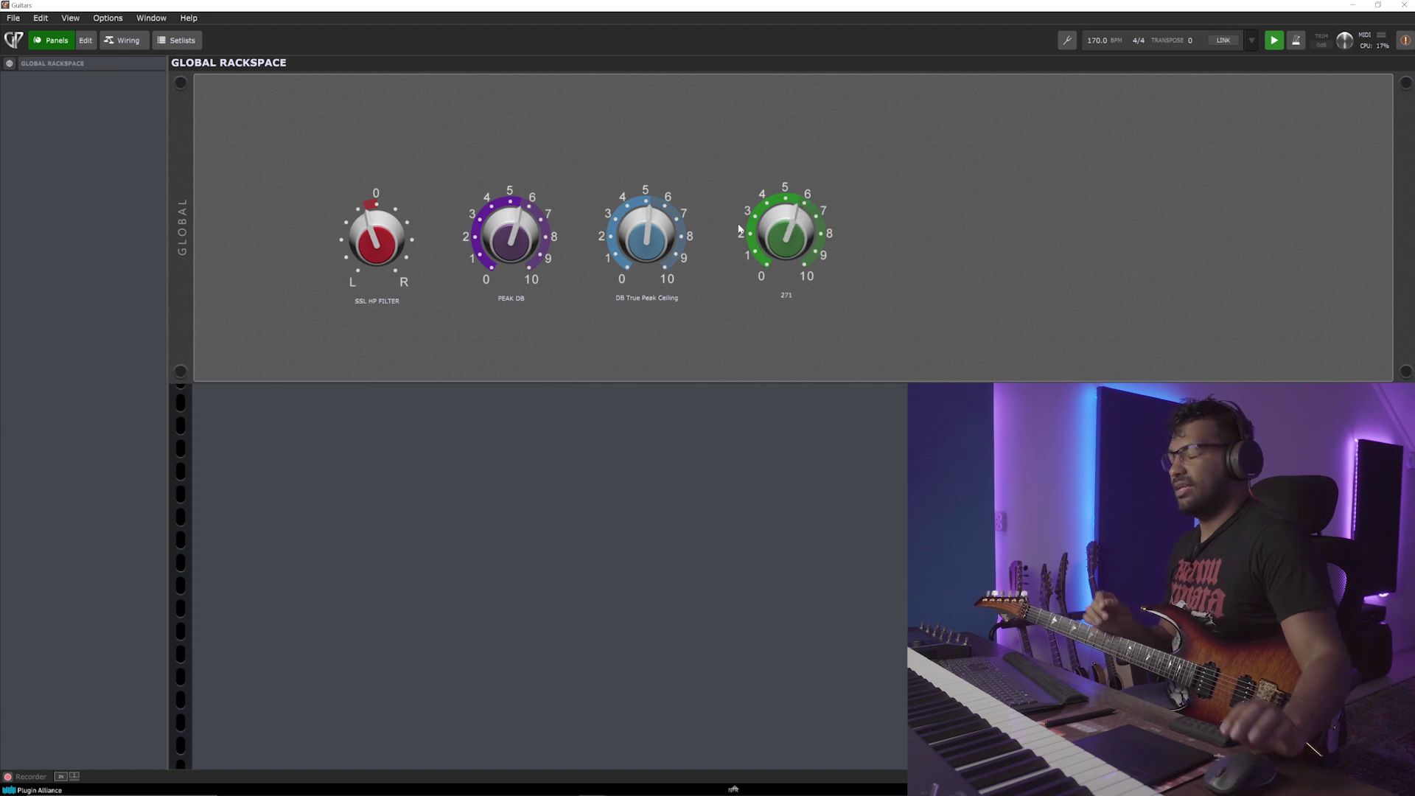